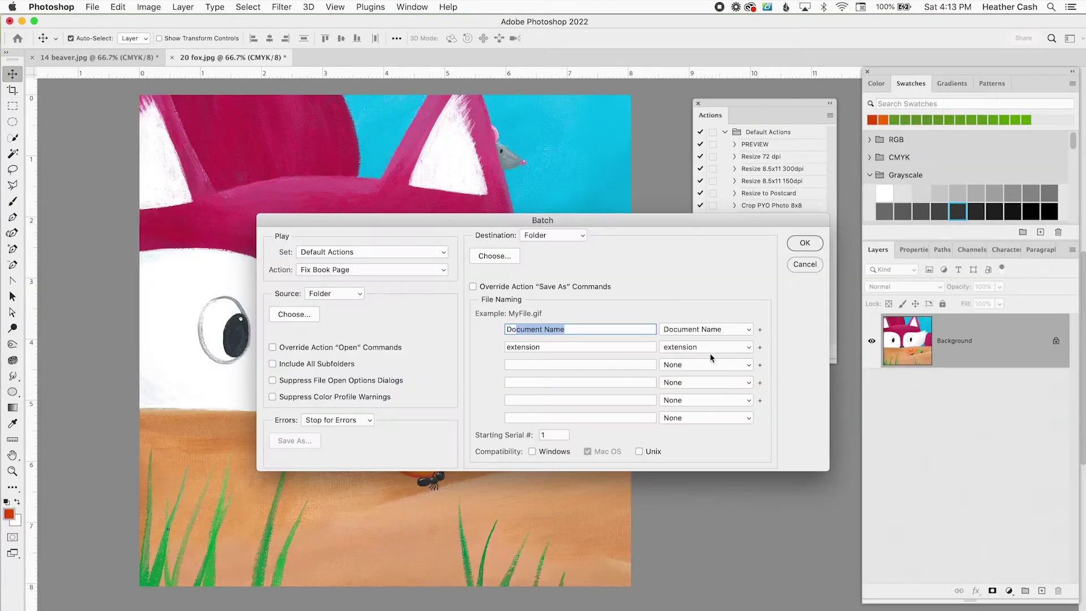
# - Select all and scale the beaver painting down proportionally to about 6.98 in, leaving a white border
pyautogui.click(708, 348)
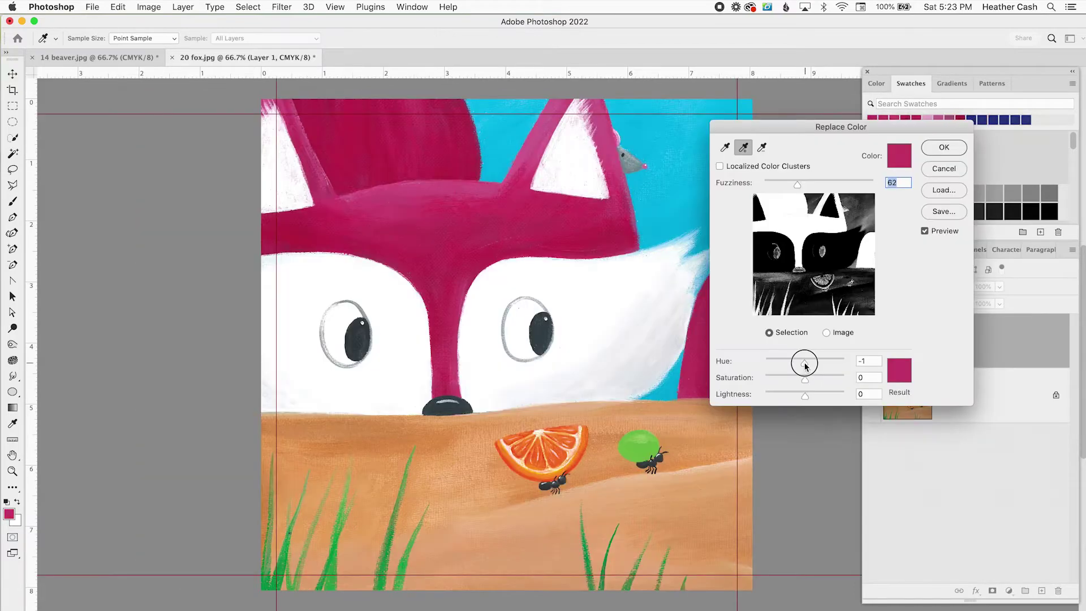
pyautogui.moveTo(808, 363); pyautogui.dragTo(783, 361)
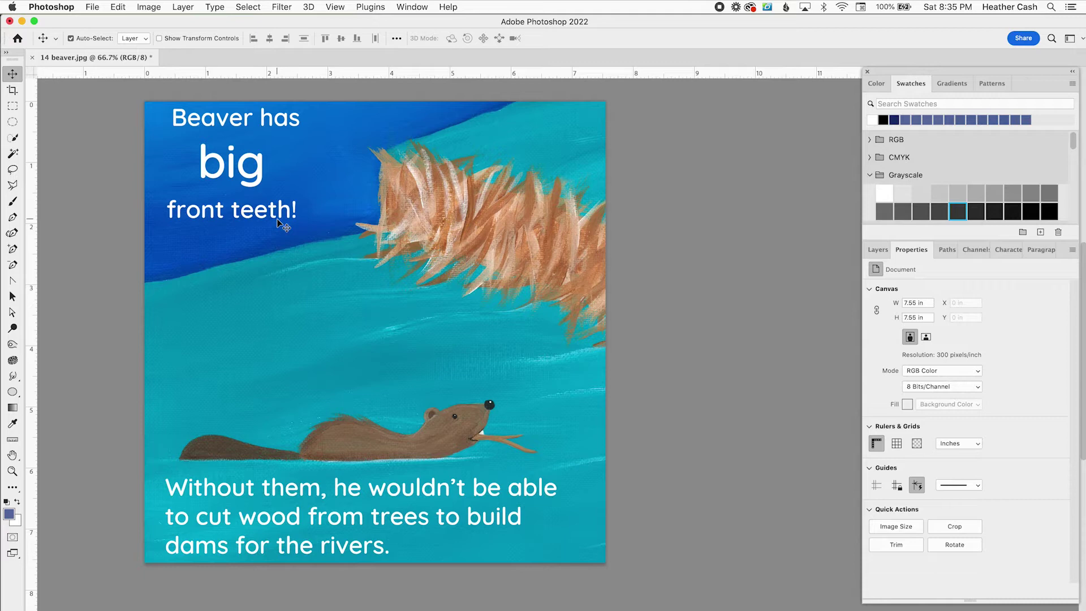
pyautogui.press('super+a')
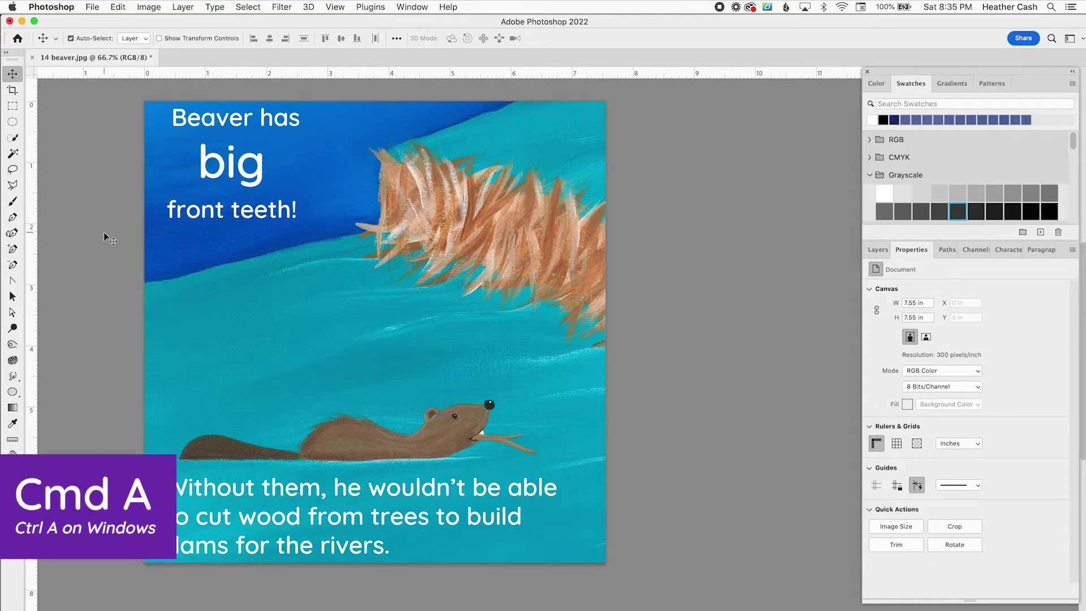
pyautogui.press('super+a')
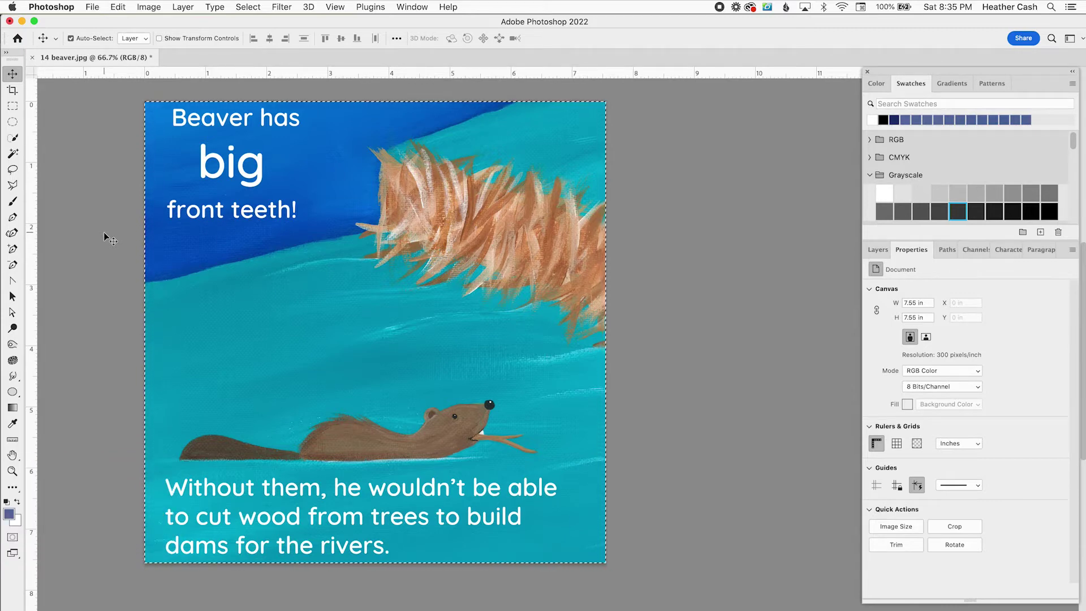
pyautogui.press('super+t')
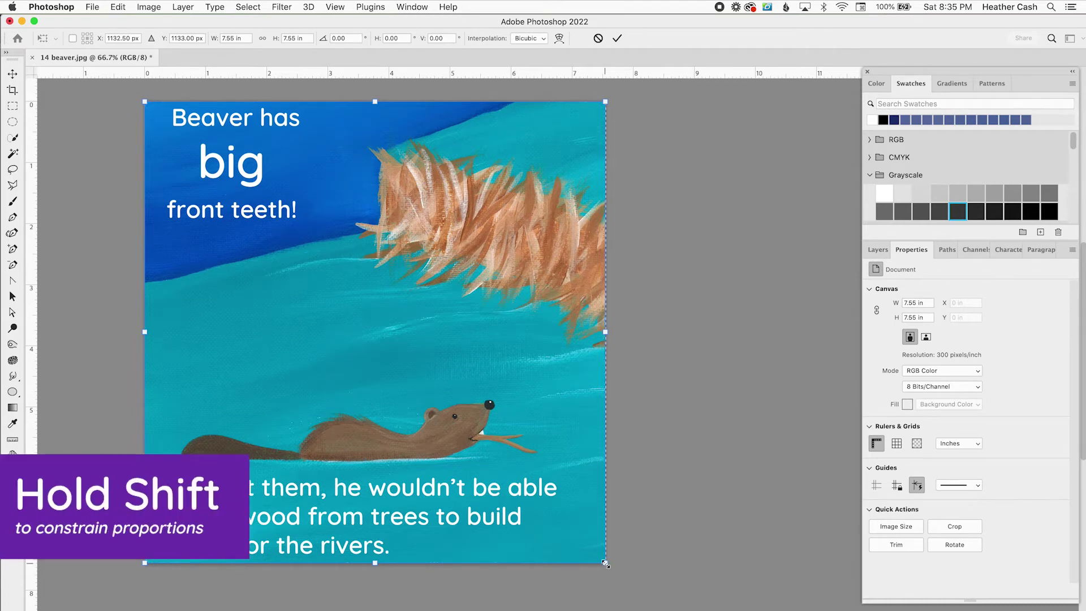
pyautogui.moveTo(605, 562); pyautogui.dragTo(569, 545)
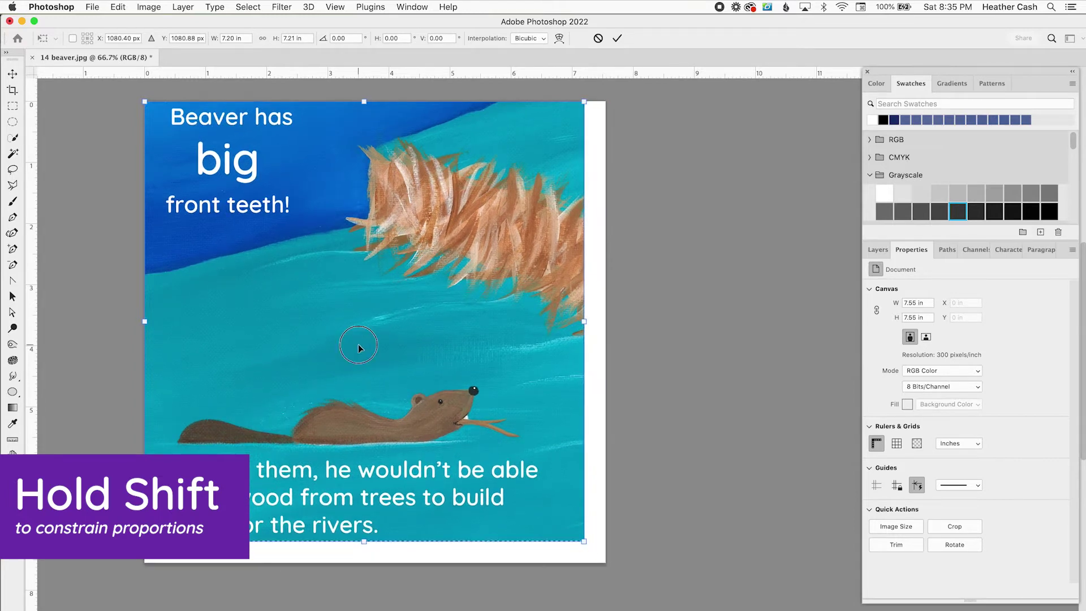
pyautogui.moveTo(358, 347); pyautogui.dragTo(368, 356)
pyautogui.moveTo(593, 548); pyautogui.dragTo(587, 547)
pyautogui.moveTo(591, 112); pyautogui.dragTo(587, 115)
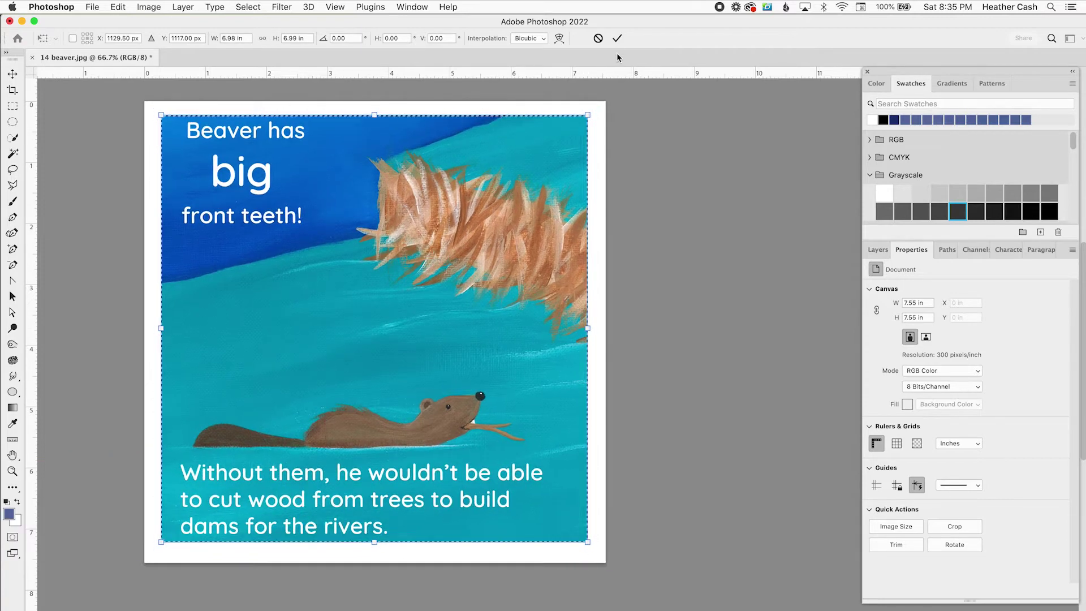
pyautogui.click(617, 38)
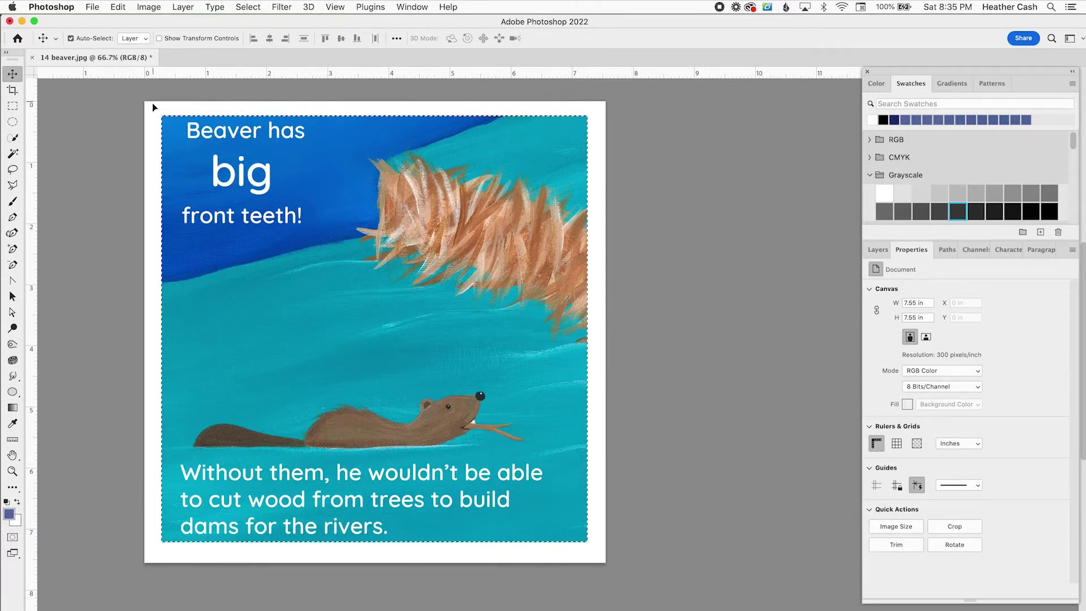
# - Invert the selection to the white border and Content-Aware Fill it onto a new layer
pyautogui.click(247, 6)
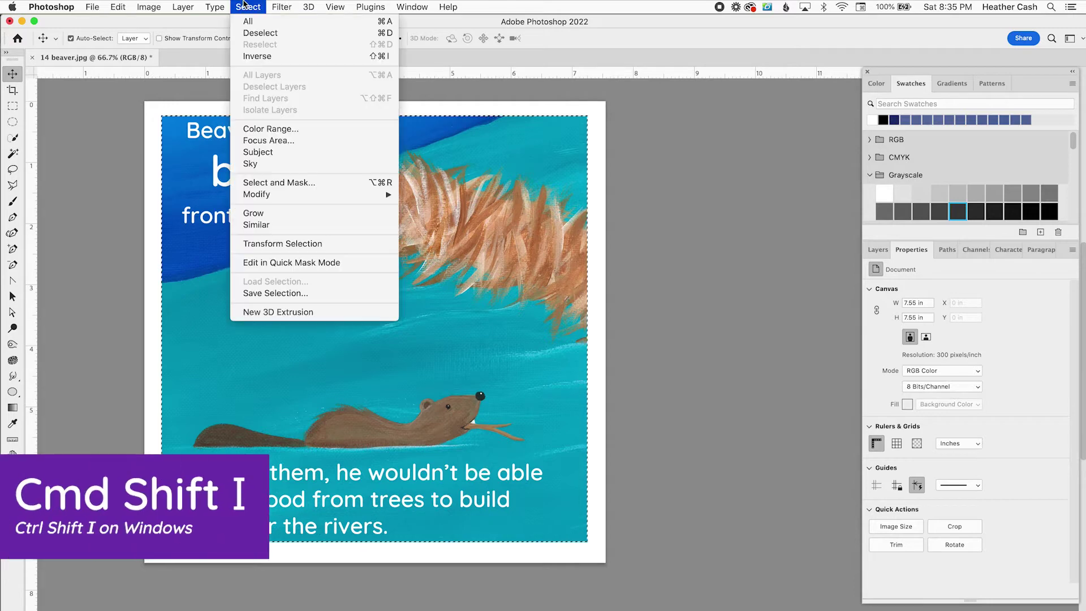
pyautogui.click(273, 55)
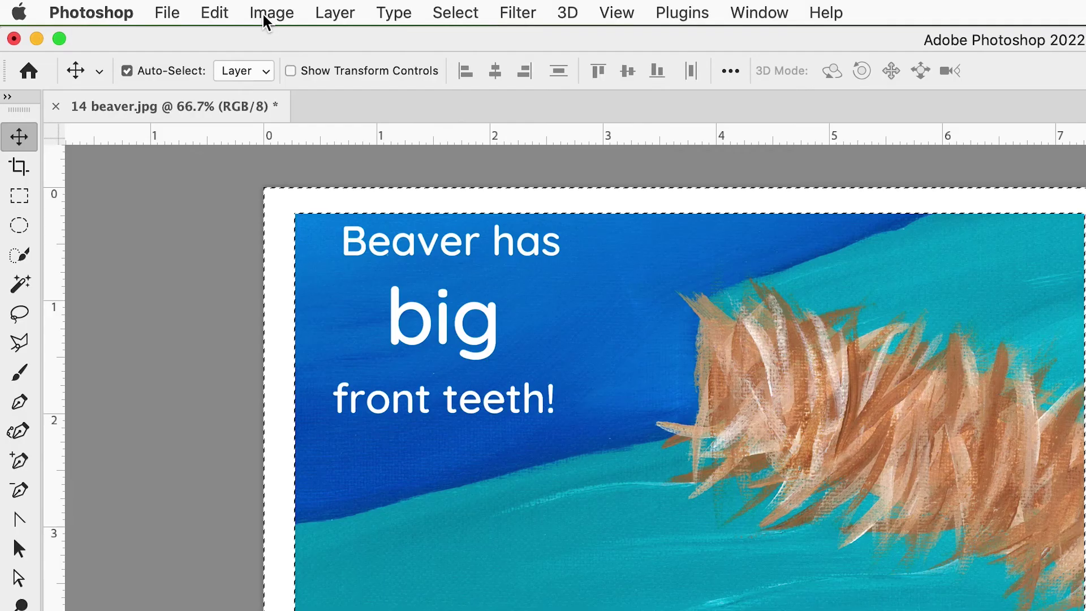
pyautogui.click(215, 12)
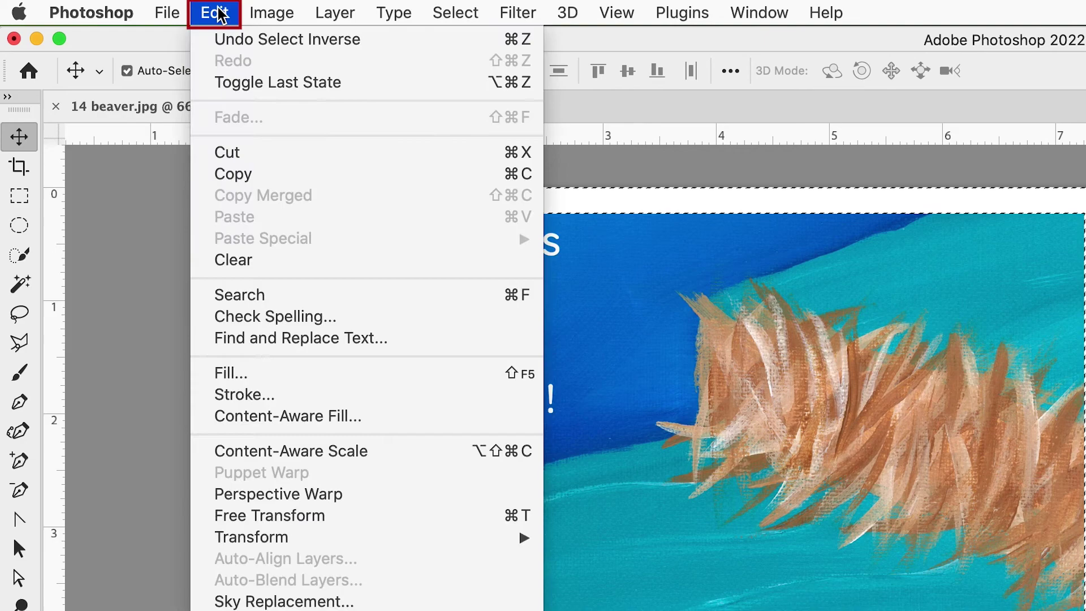
pyautogui.click(293, 419)
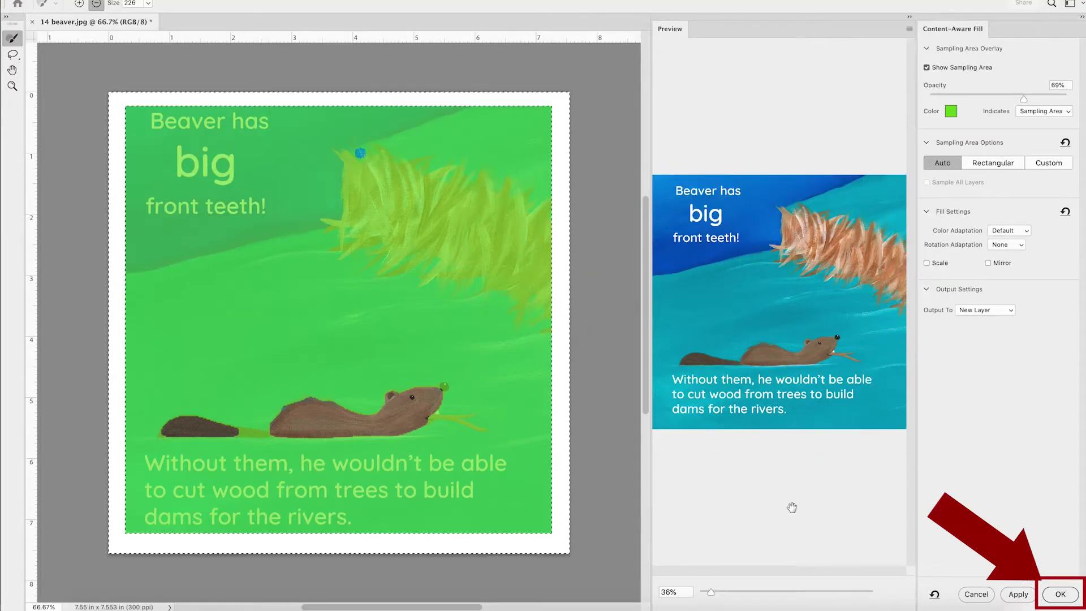
pyautogui.click(1060, 594)
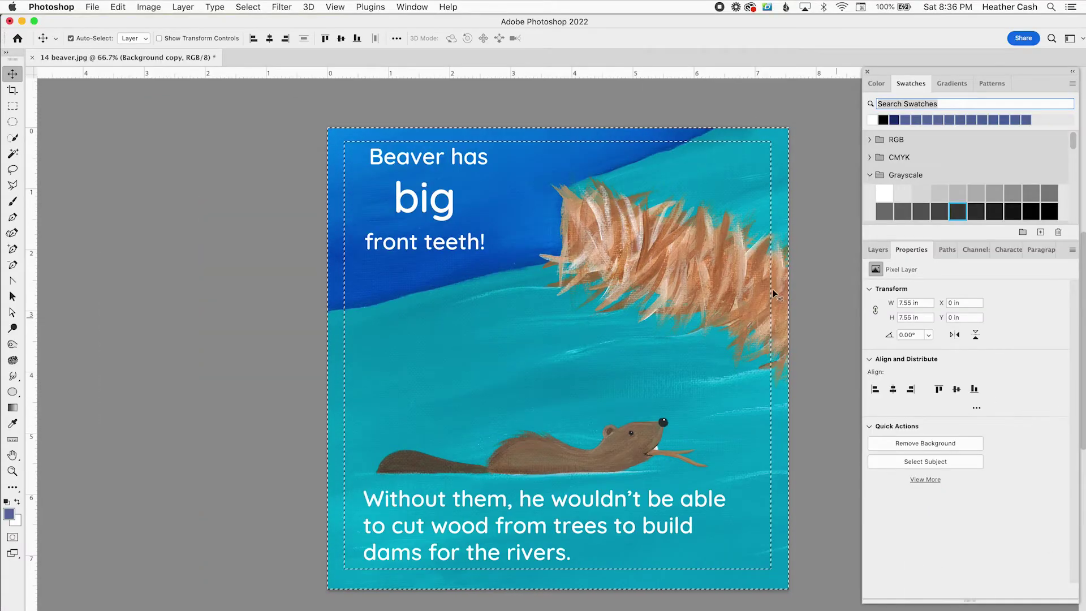
# - Deselect, show the Layers panel, and merge the fill layer down into Background
pyautogui.press('super+d')
pyautogui.press('super+d')
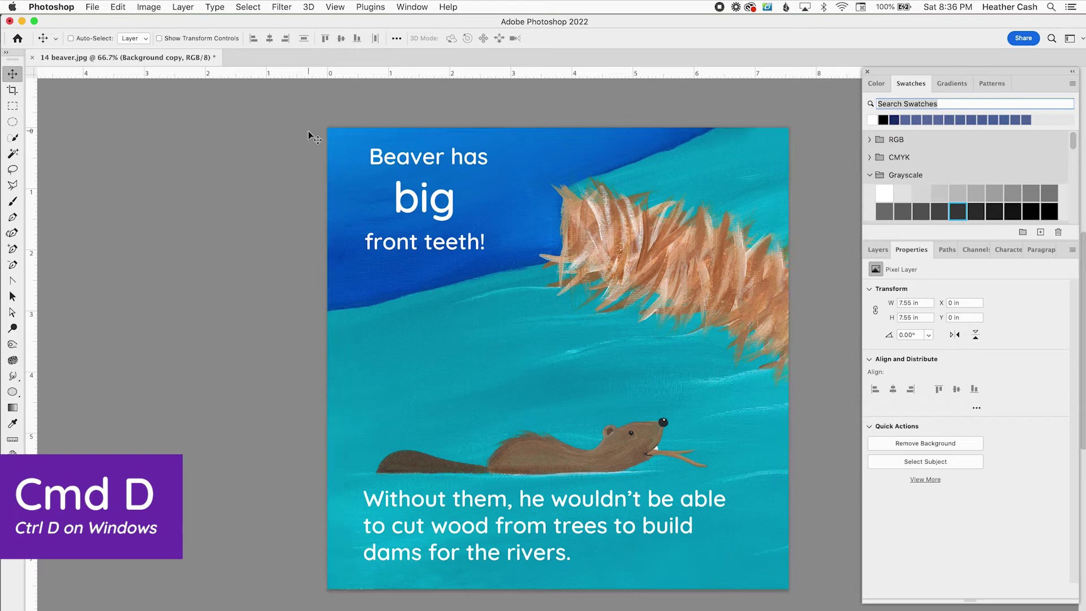
pyautogui.press('F7')
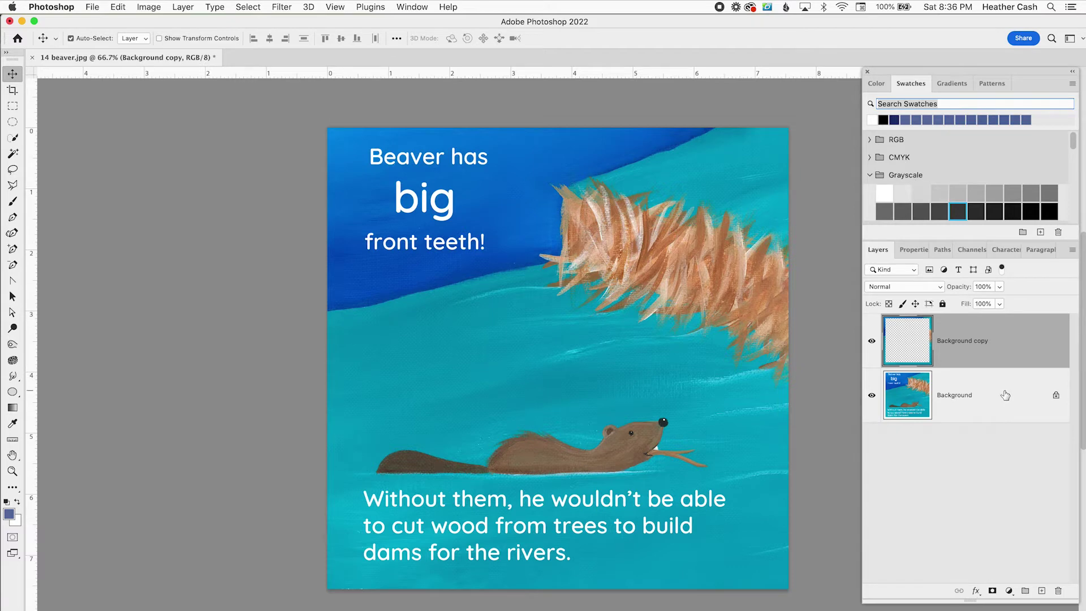
pyautogui.press('super+e')
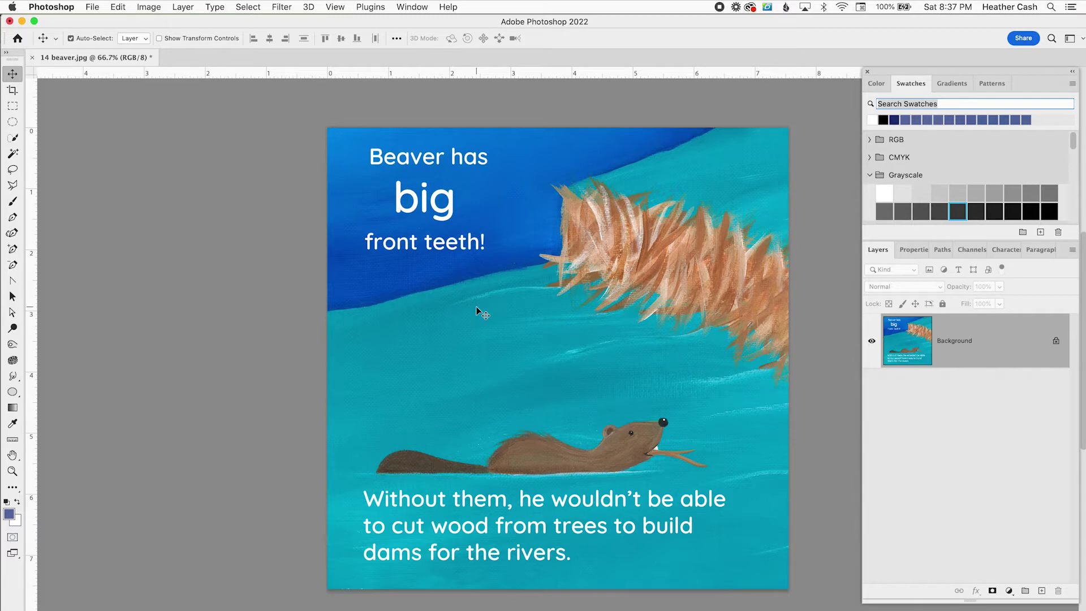
# - Clone-stamp over the blue and turquoise water seam on the left, then save 14 beaver.jpg
pyautogui.press('s')
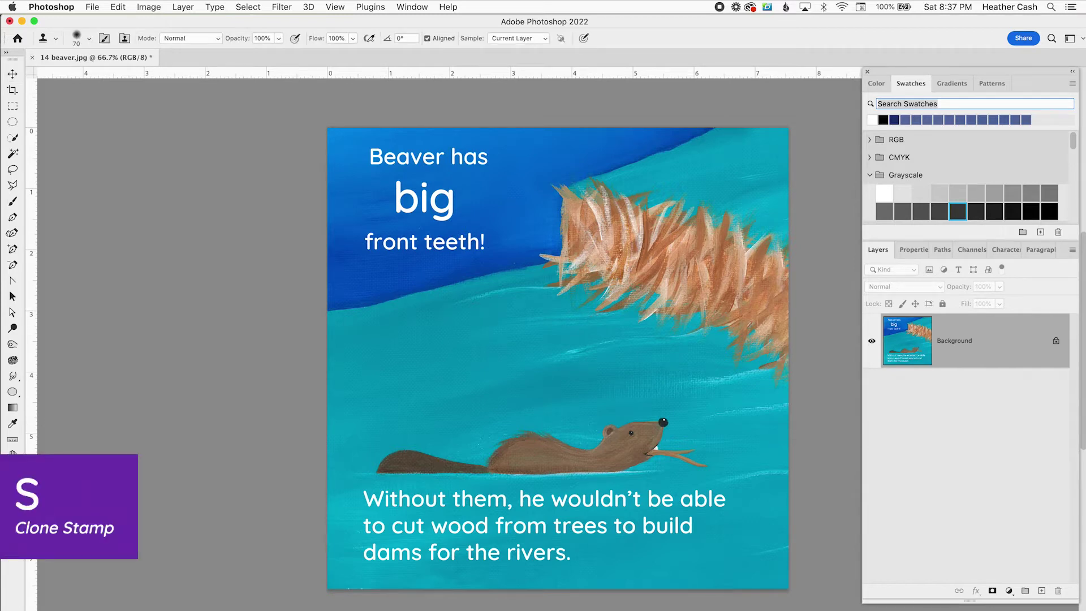
pyautogui.keyDown('alt'); pyautogui.click(396, 299); pyautogui.keyUp('alt')
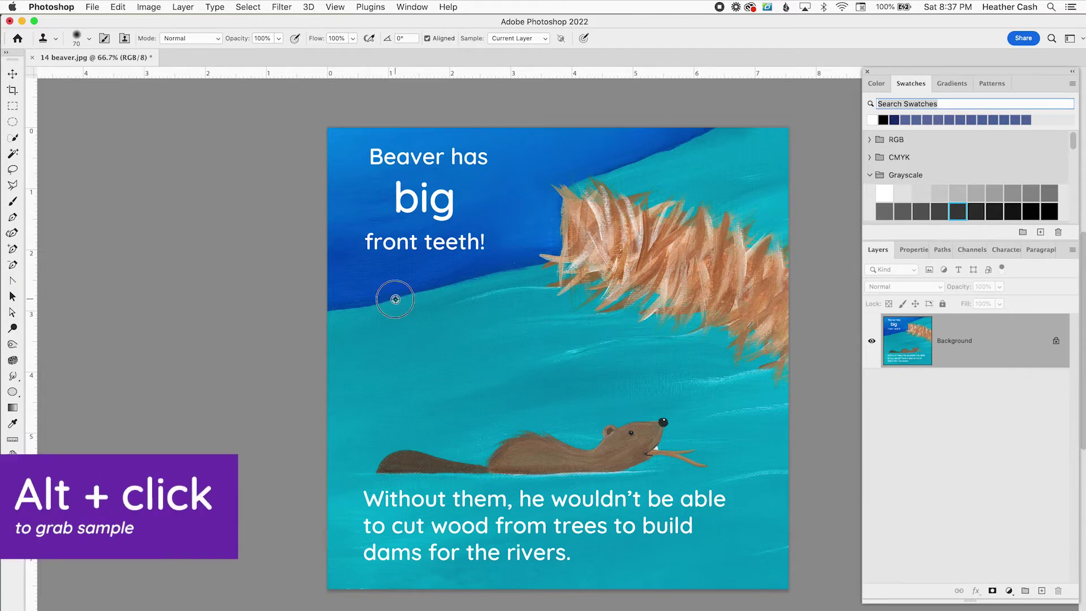
pyautogui.click(354, 306)
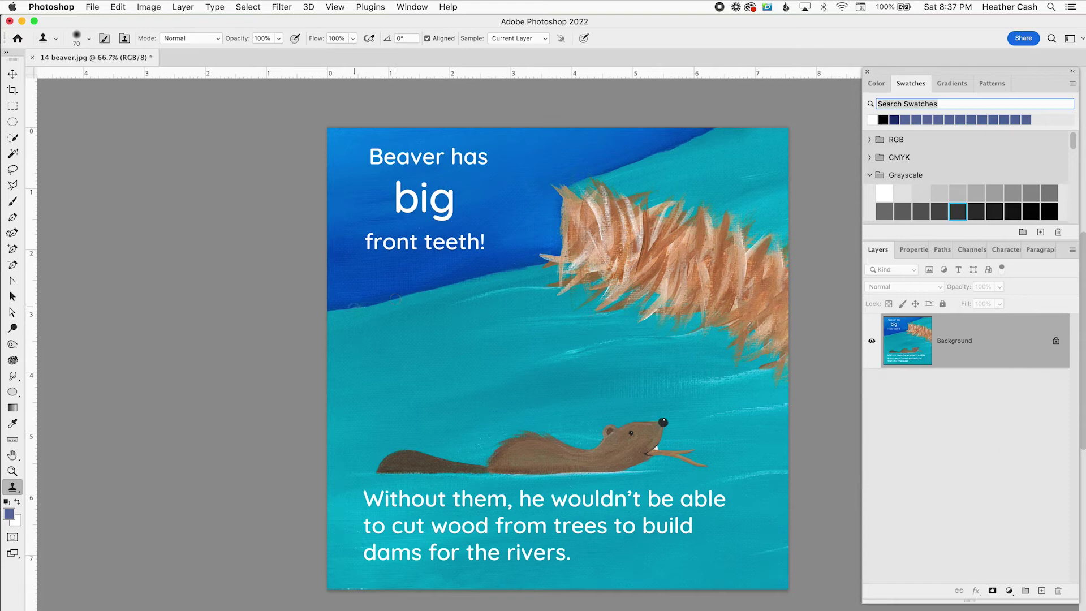
pyautogui.moveTo(353, 309)
pyautogui.mouseDown()
pyautogui.moveTo(364, 304)
pyautogui.moveTo(317, 314)
pyautogui.moveTo(346, 313)
pyautogui.moveTo(337, 316)
pyautogui.mouseUp()
pyautogui.press('super+s')
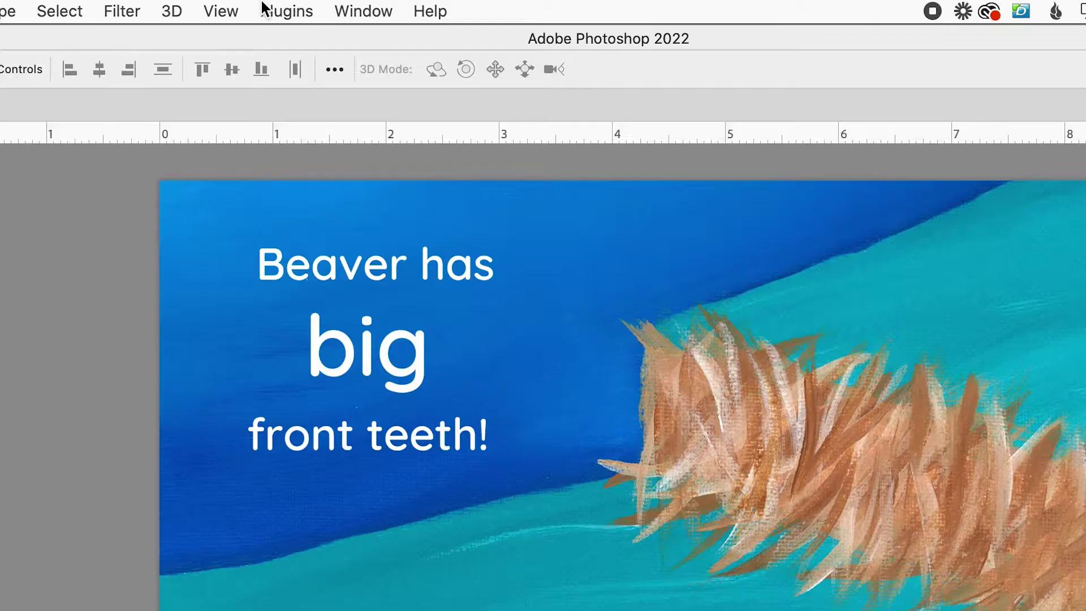
# - Show the Actions panel and dock it beside the Swatches panel
pyautogui.click(417, 9)
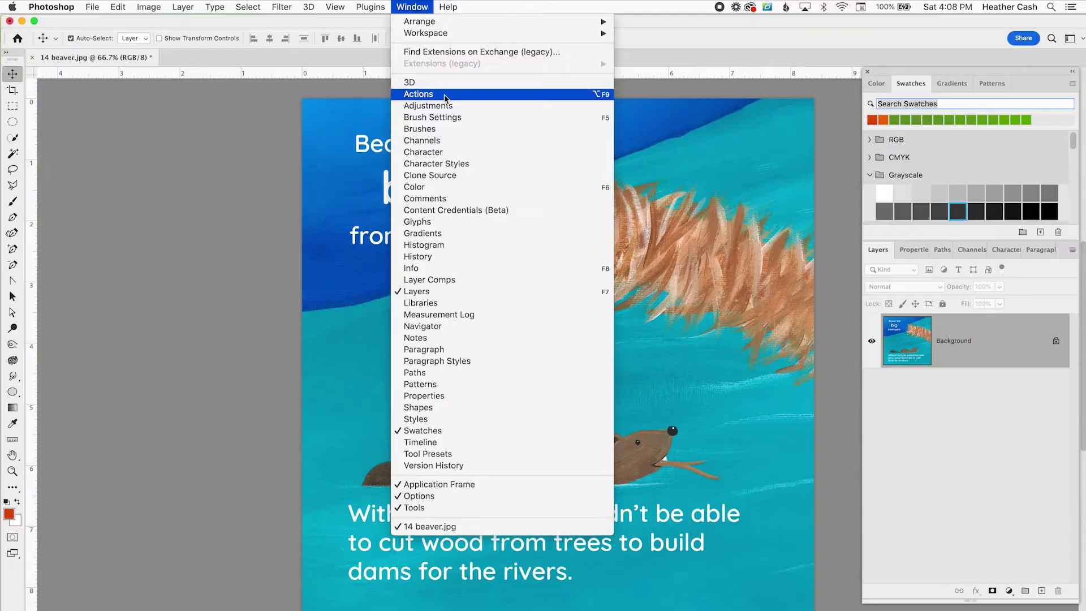
pyautogui.click(425, 178)
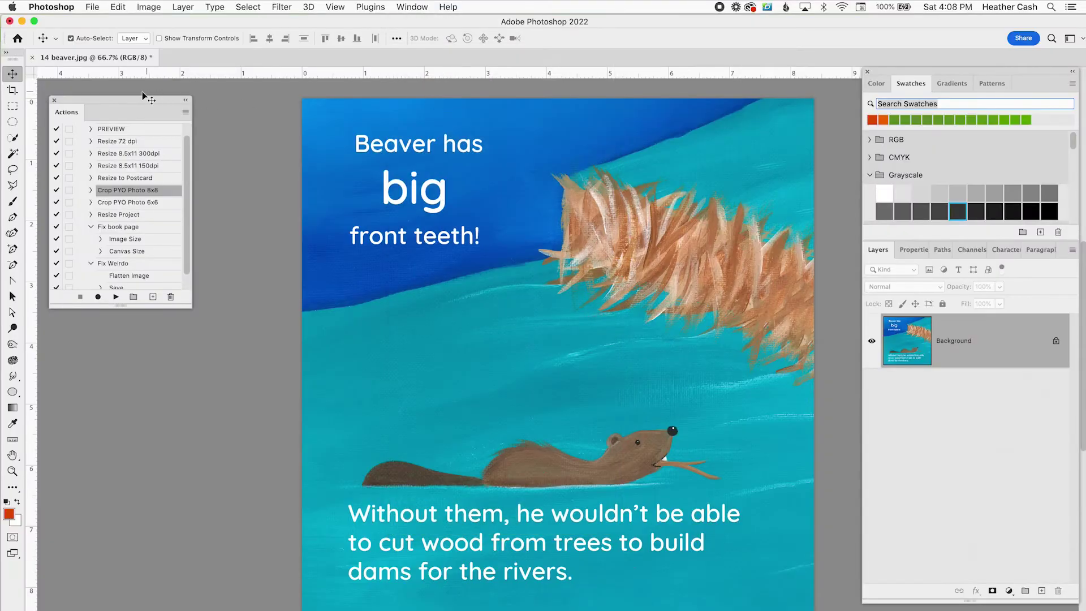
pyautogui.moveTo(109, 99); pyautogui.dragTo(752, 103)
pyautogui.moveTo(606, 295); pyautogui.dragTo(441, 285)
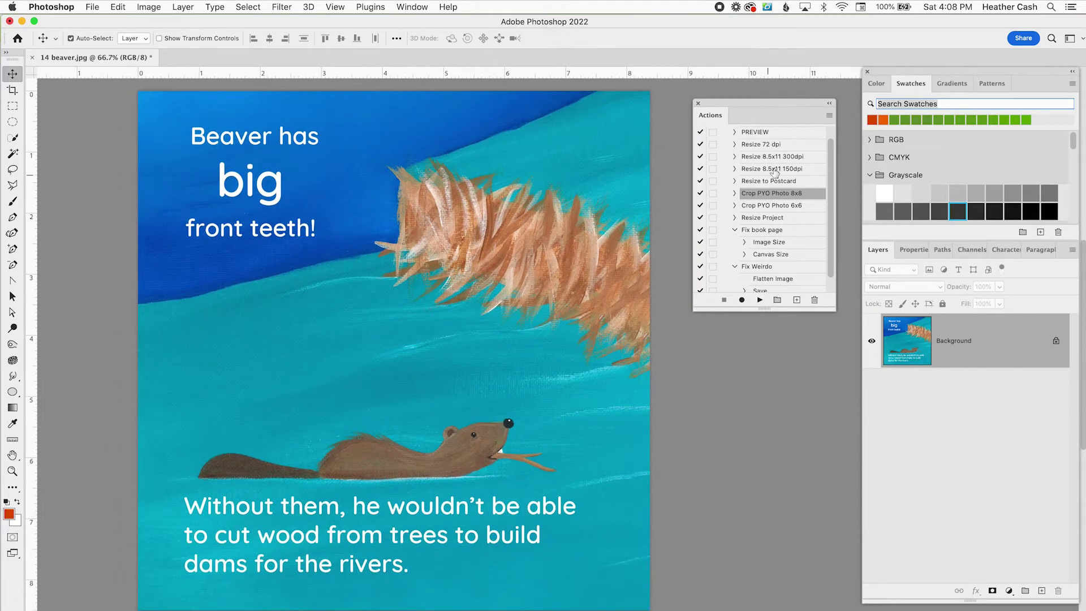
# - Create a new action named 'Fix Book Page' in Default Actions and start recording
pyautogui.click(734, 230)
pyautogui.click(735, 254)
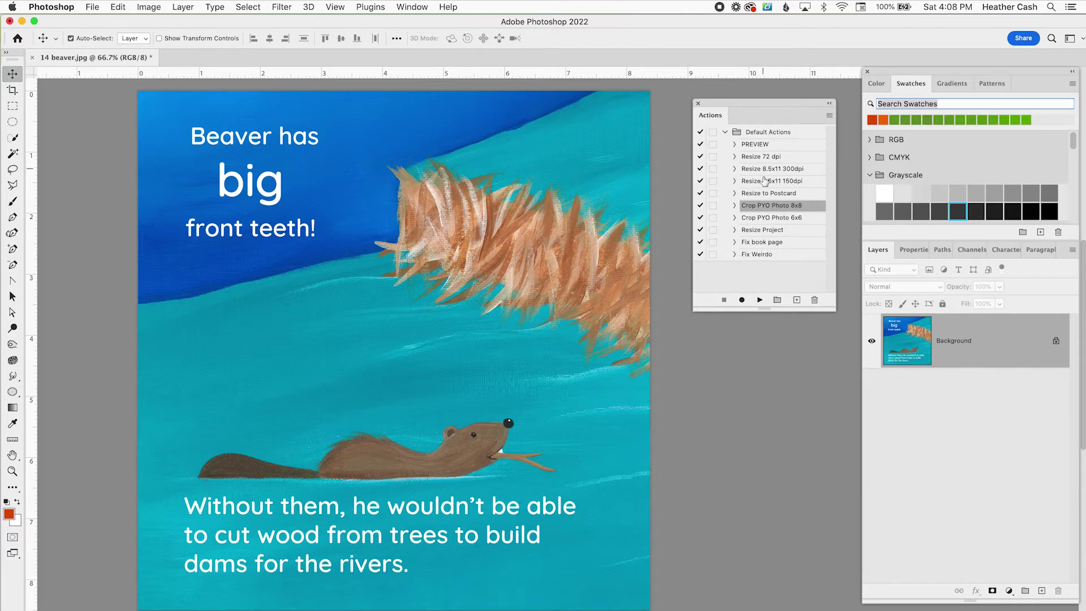
pyautogui.click(744, 288)
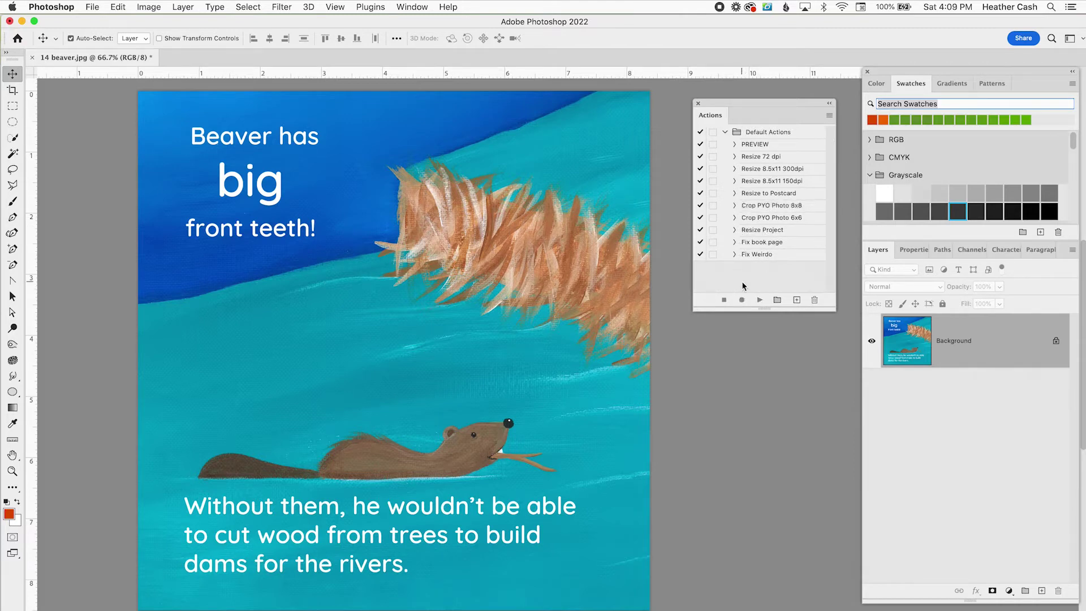
pyautogui.click(796, 300)
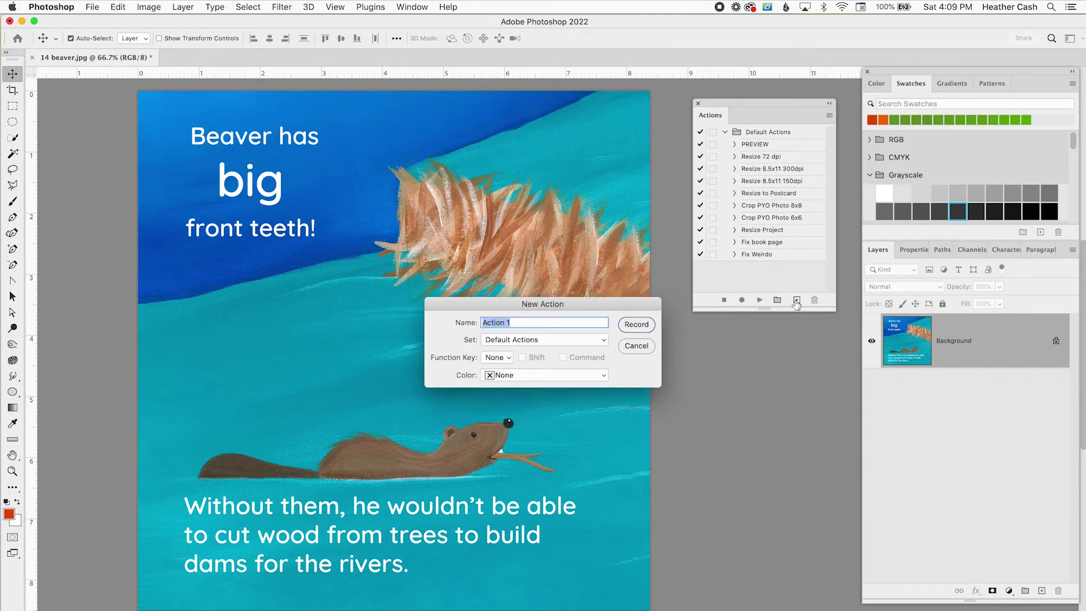
pyautogui.write('Fix Book Page')
pyautogui.click(636, 324)
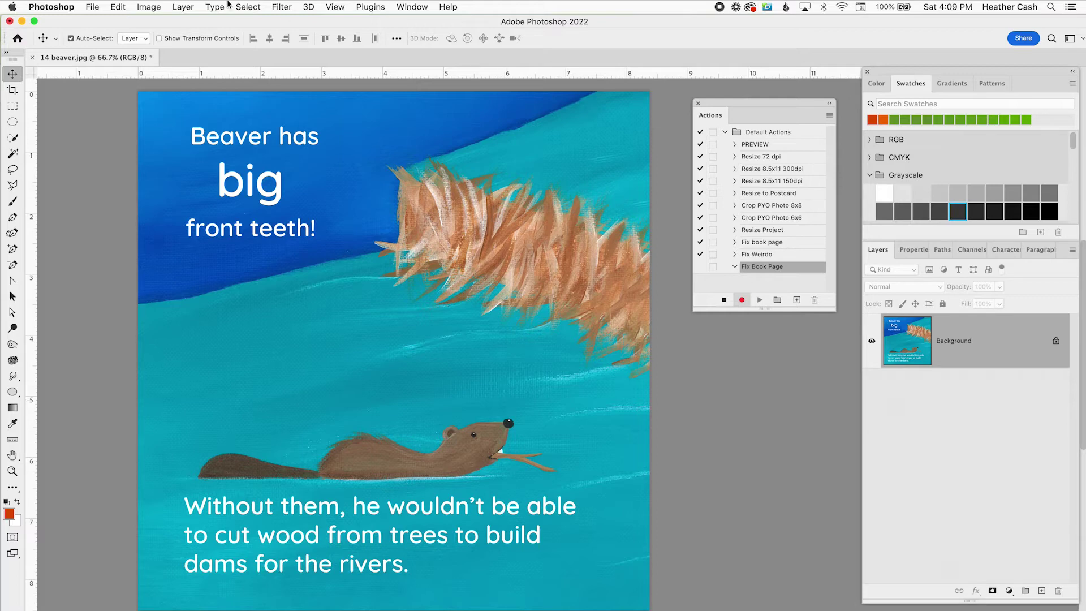
# - Change the Image Size width from 8.377 to 8.25 inches at 300 ppi while recording
pyautogui.click(150, 8)
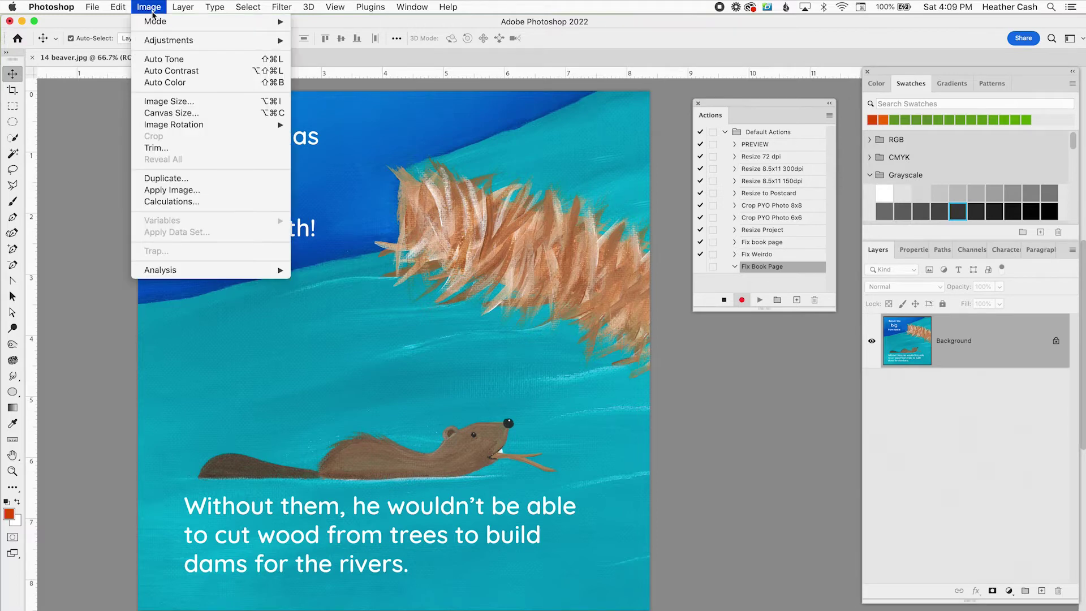
pyautogui.click(169, 101)
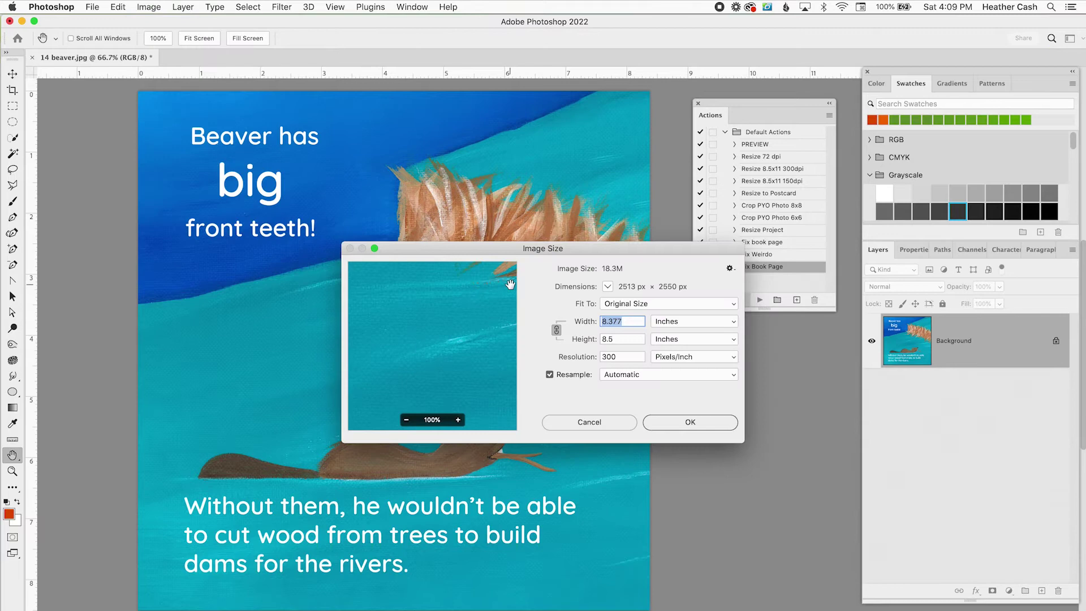
pyautogui.click(607, 322)
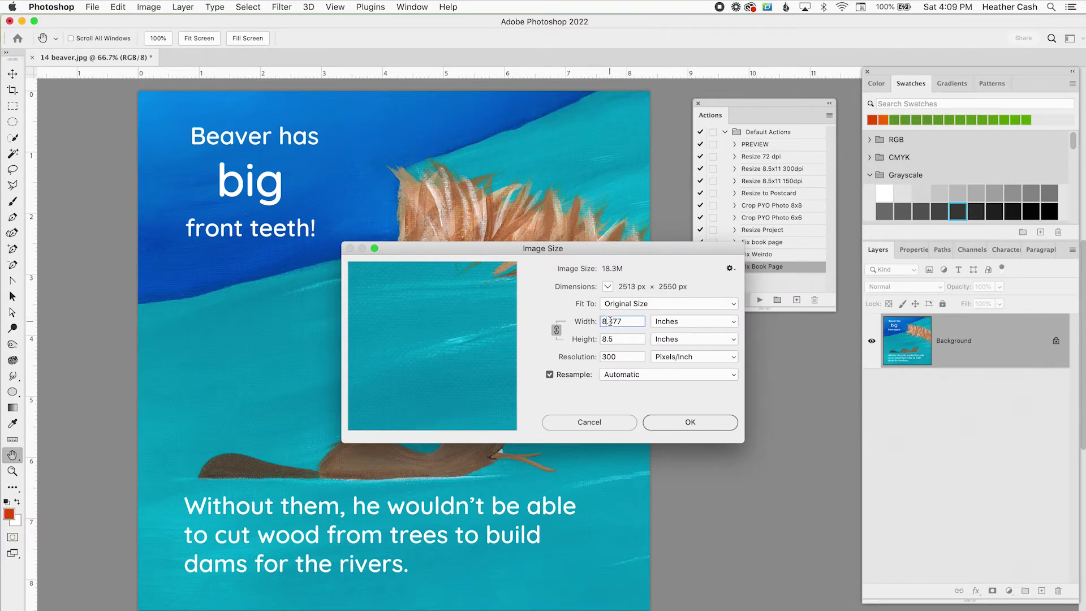
pyautogui.moveTo(607, 321); pyautogui.dragTo(632, 315)
pyautogui.write('.25')
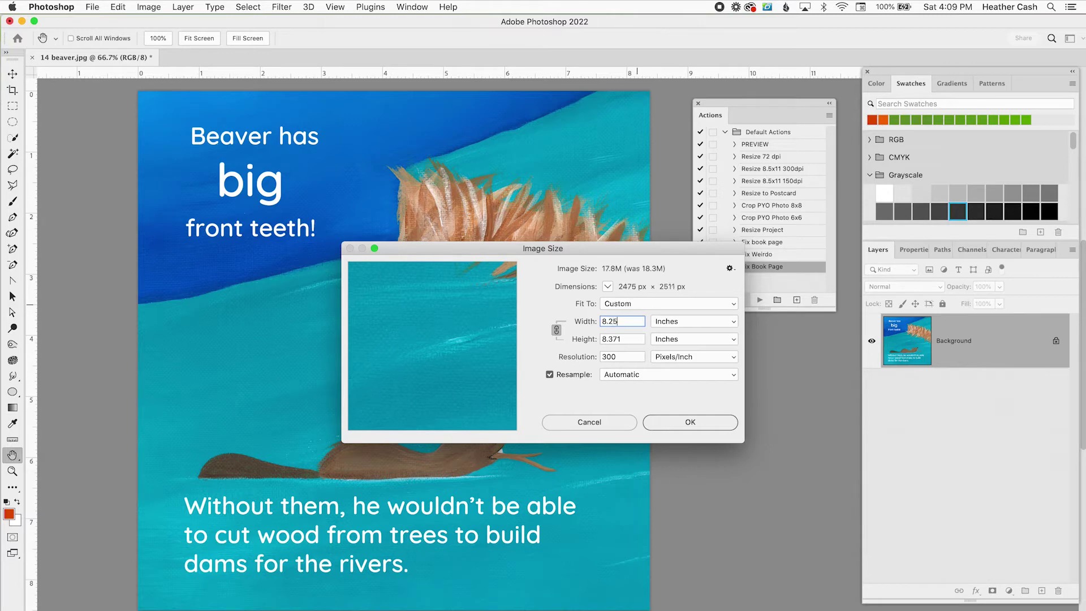
pyautogui.doubleClick(628, 340)
pyautogui.click(691, 423)
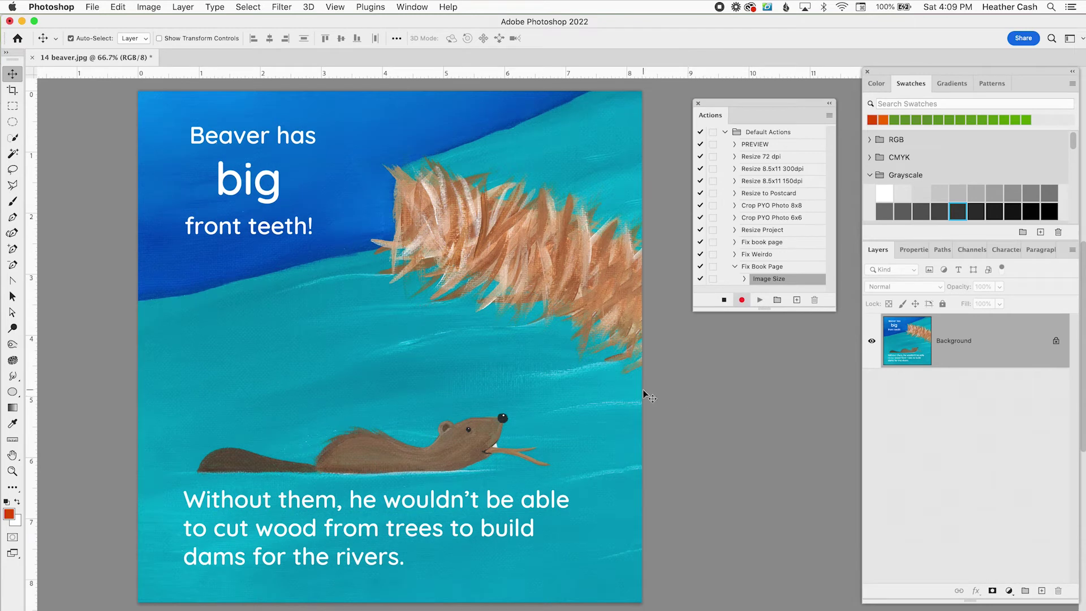
# - Convert the beaver page to CMYK Color mode
pyautogui.click(150, 7)
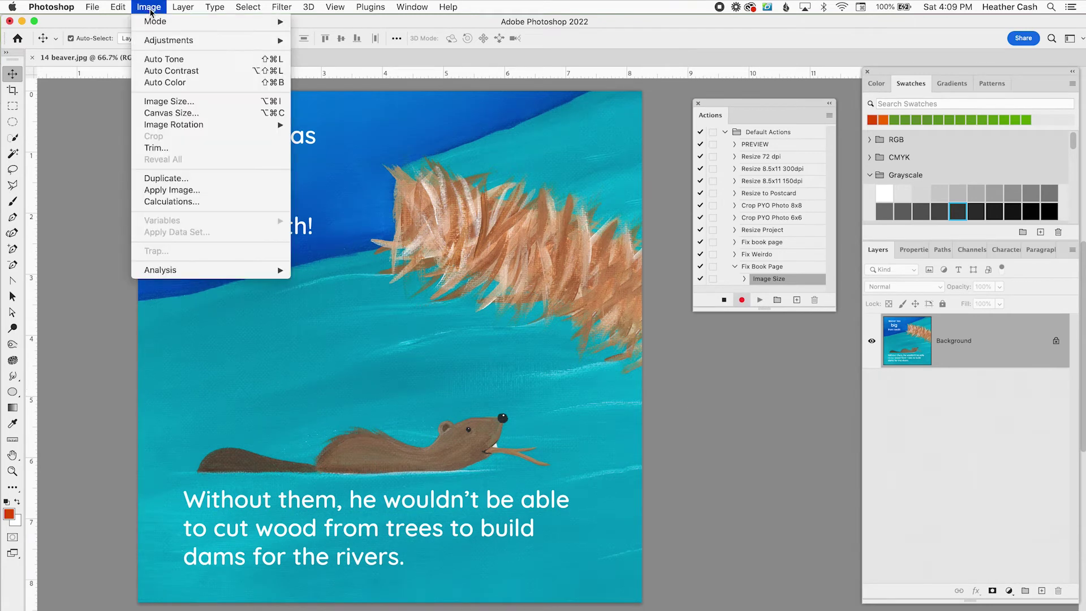
pyautogui.moveTo(158, 24)
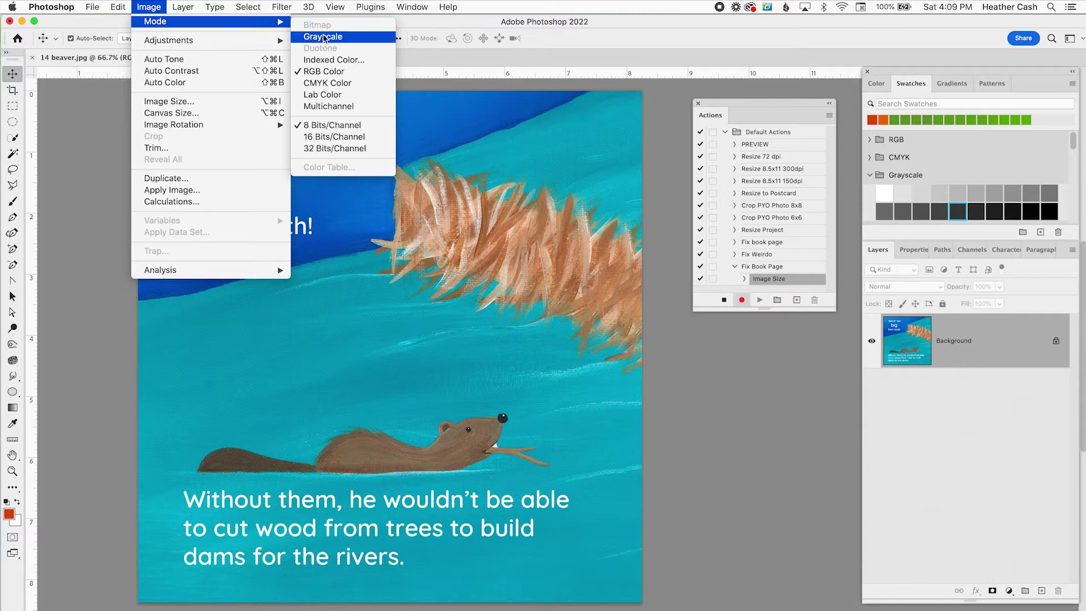
pyautogui.click(325, 83)
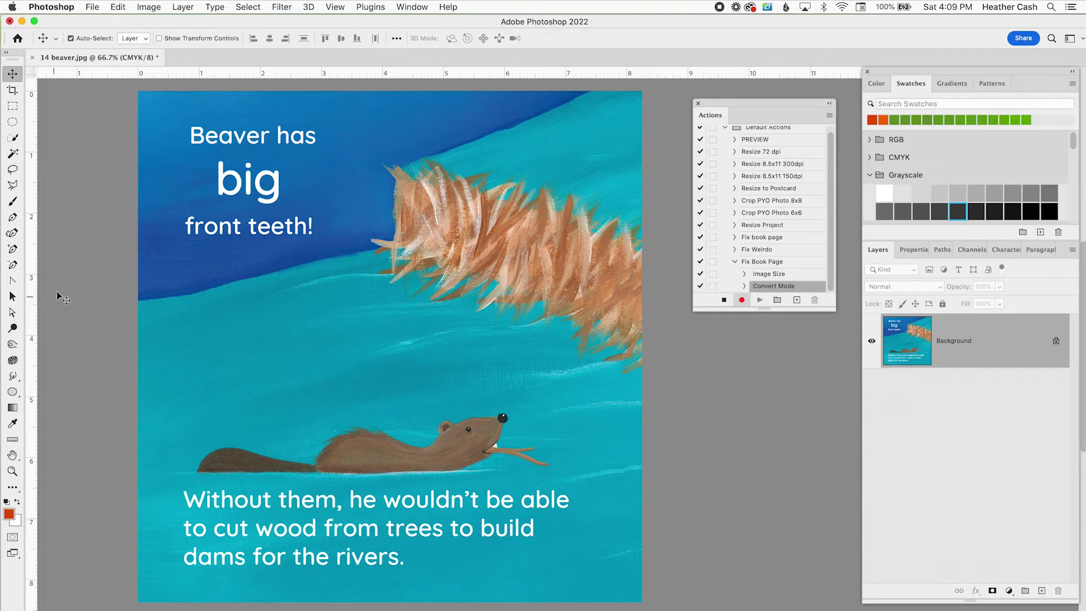
# - Crop the page to a 1:1 square and stop recording Fix Book Page
pyautogui.press('c')
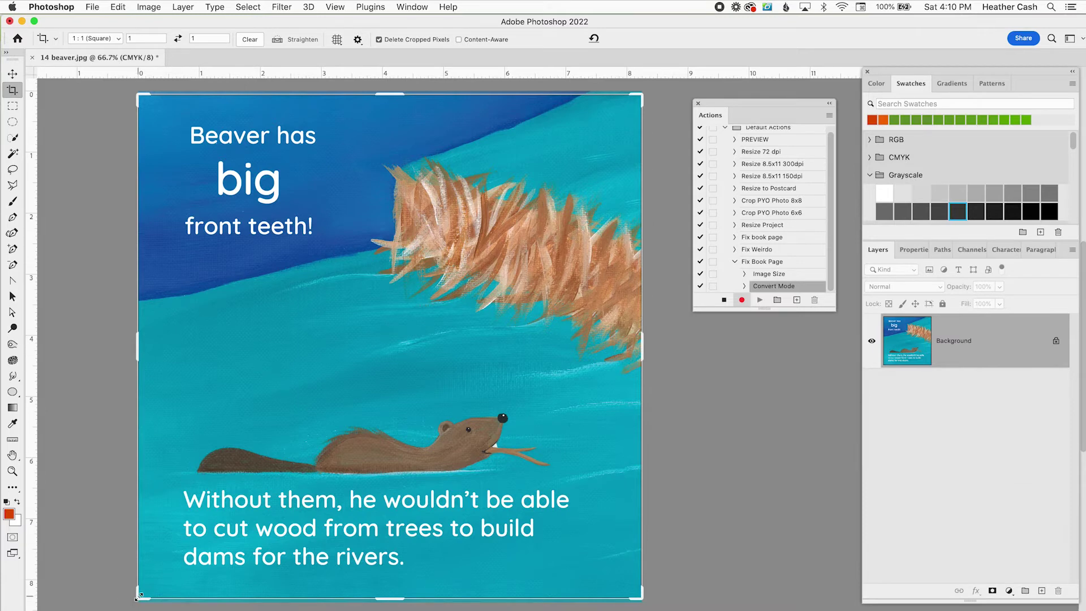
pyautogui.moveTo(139, 596); pyautogui.dragTo(151, 588)
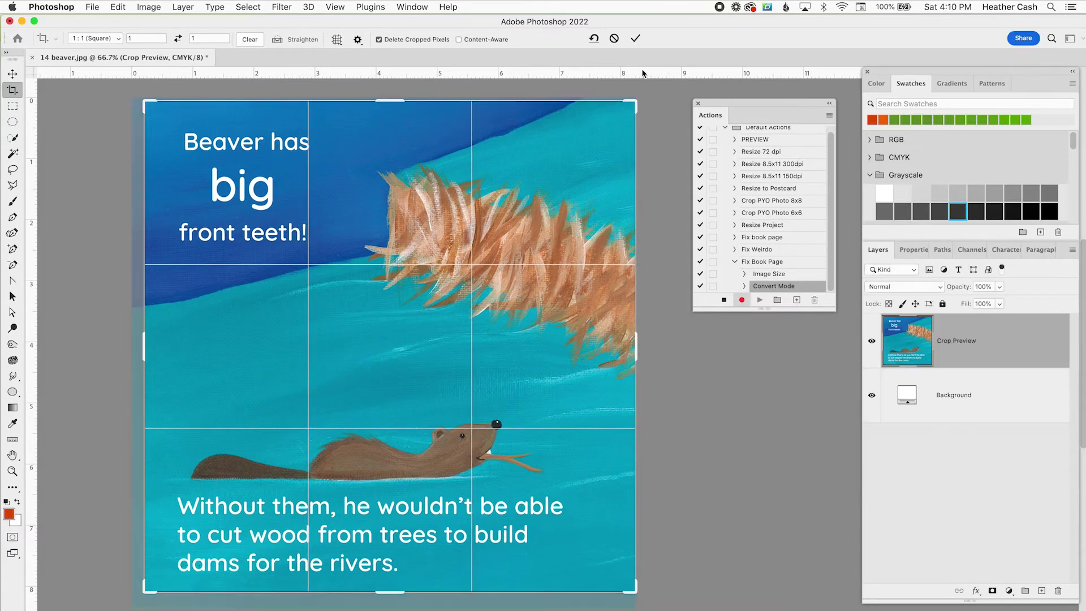
pyautogui.click(635, 38)
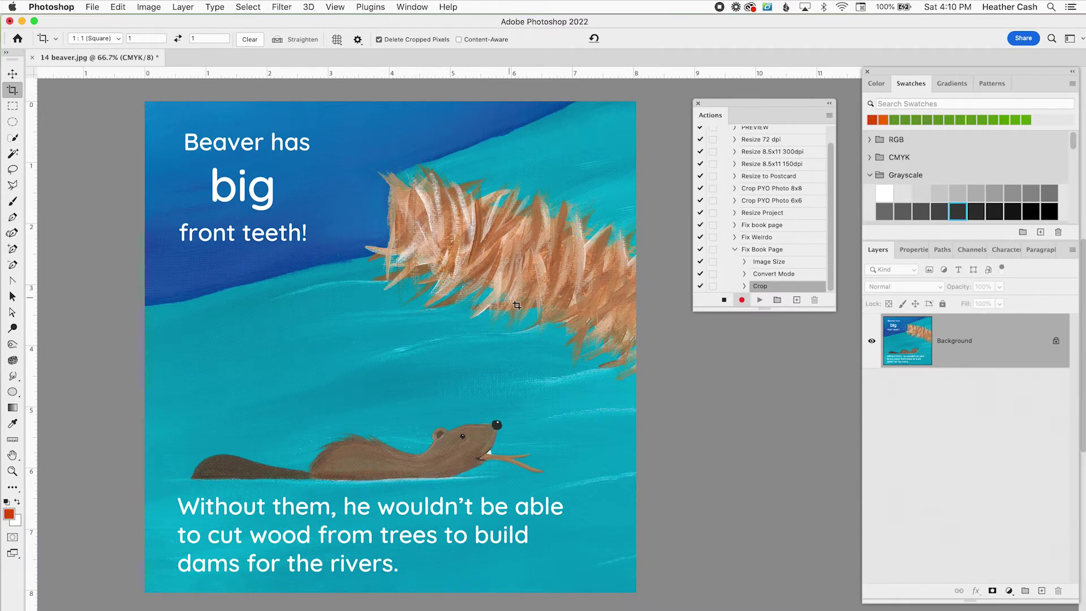
pyautogui.click(724, 300)
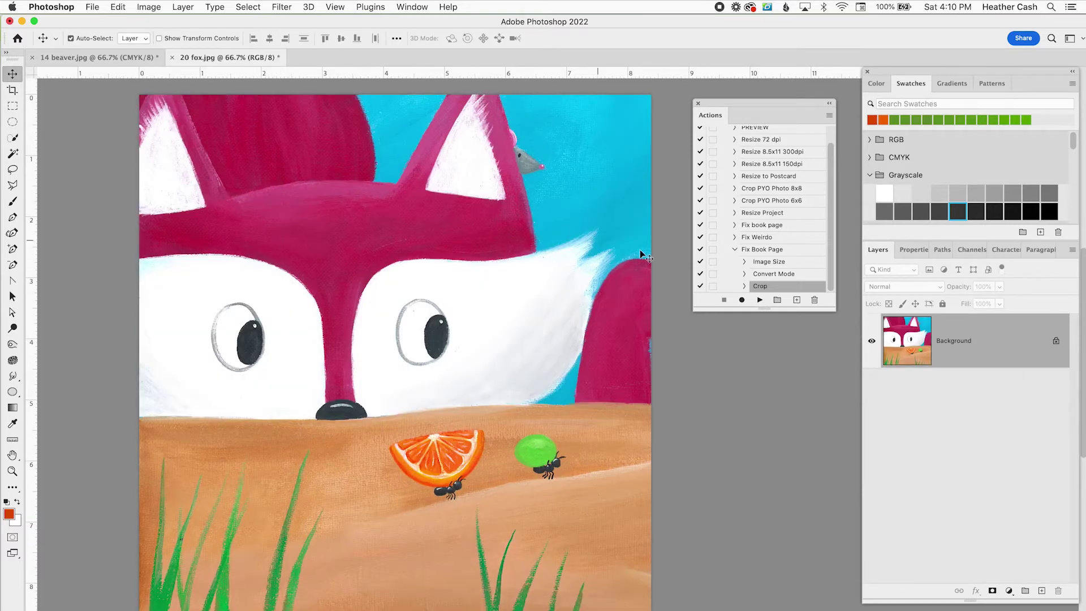
# - Play the Fix Book Page action on the 20 fox.jpg page
pyautogui.click(790, 253)
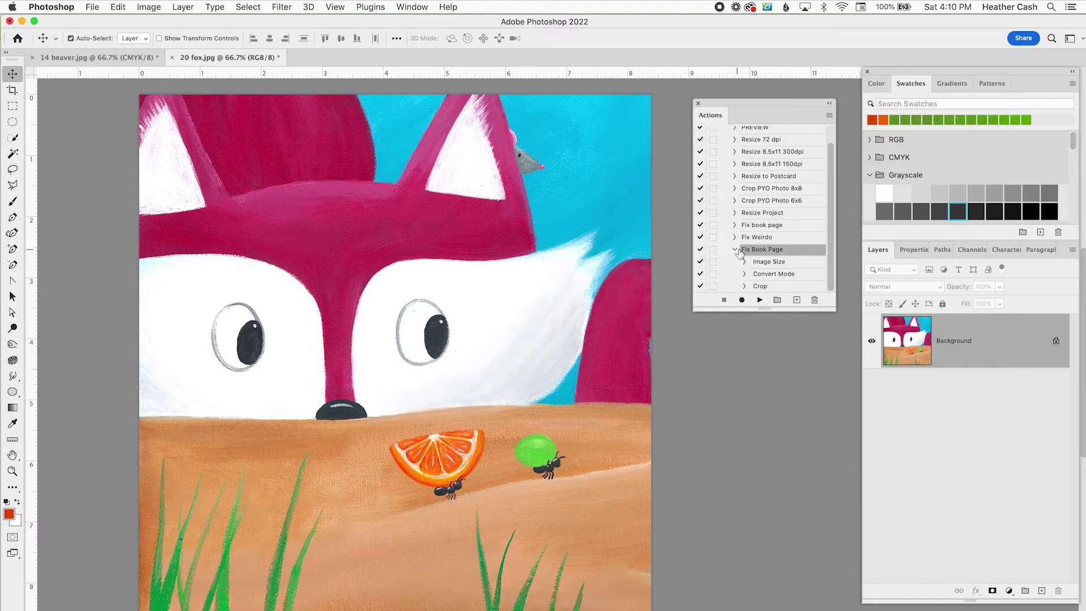
pyautogui.click(759, 300)
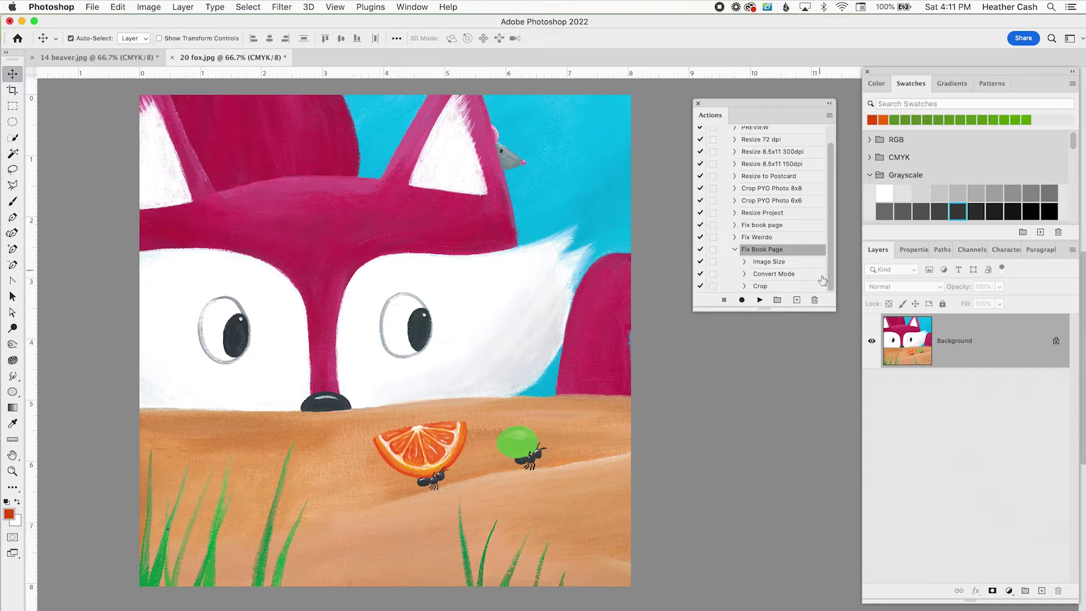
pyautogui.moveTo(831, 308); pyautogui.dragTo(830, 356)
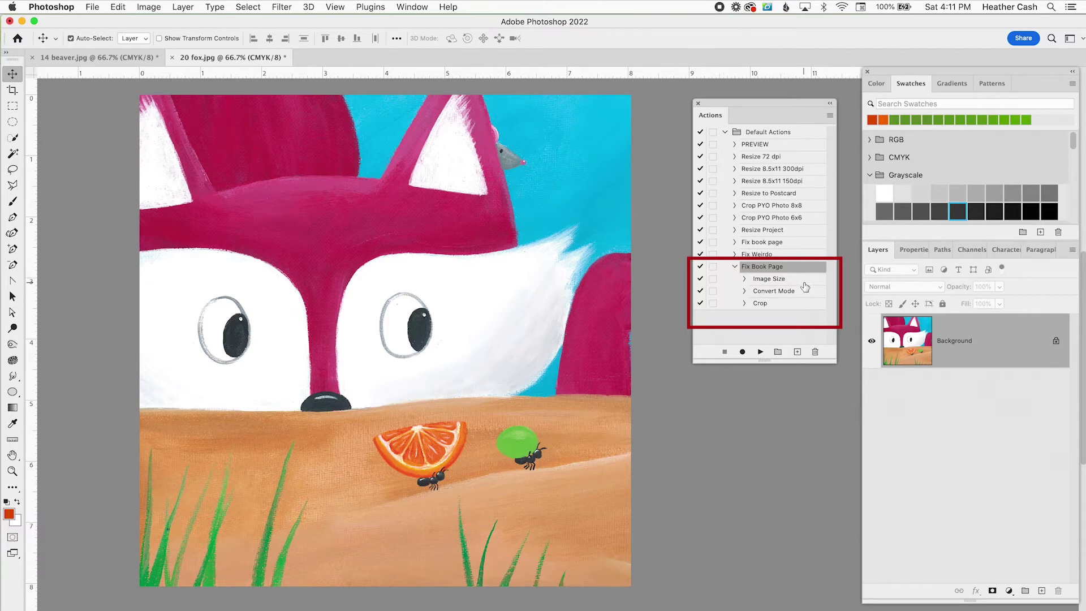
pyautogui.click(700, 303)
pyautogui.click(700, 290)
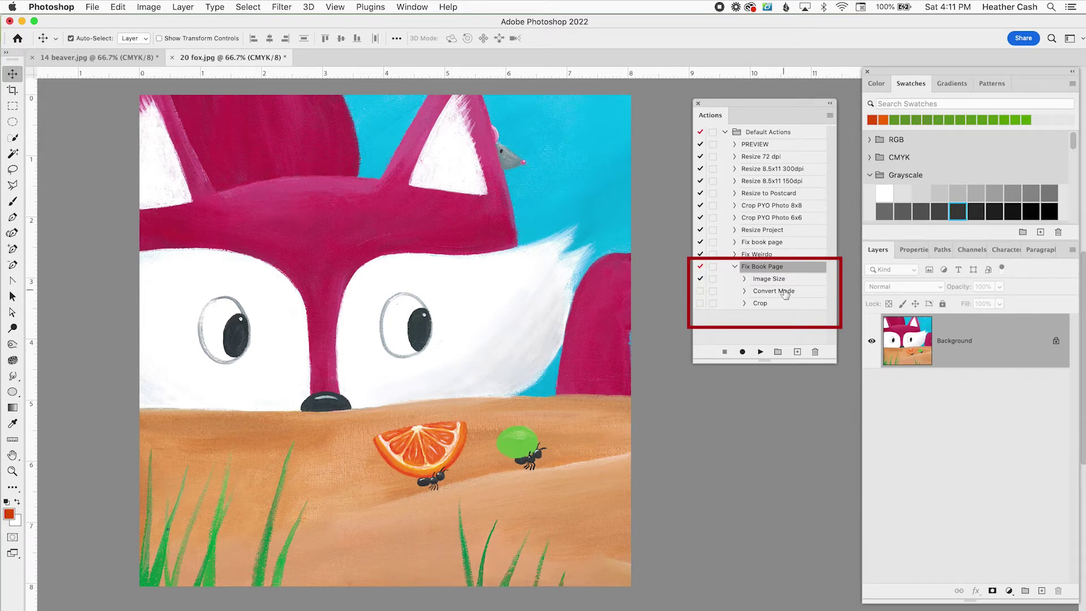
pyautogui.click(744, 290)
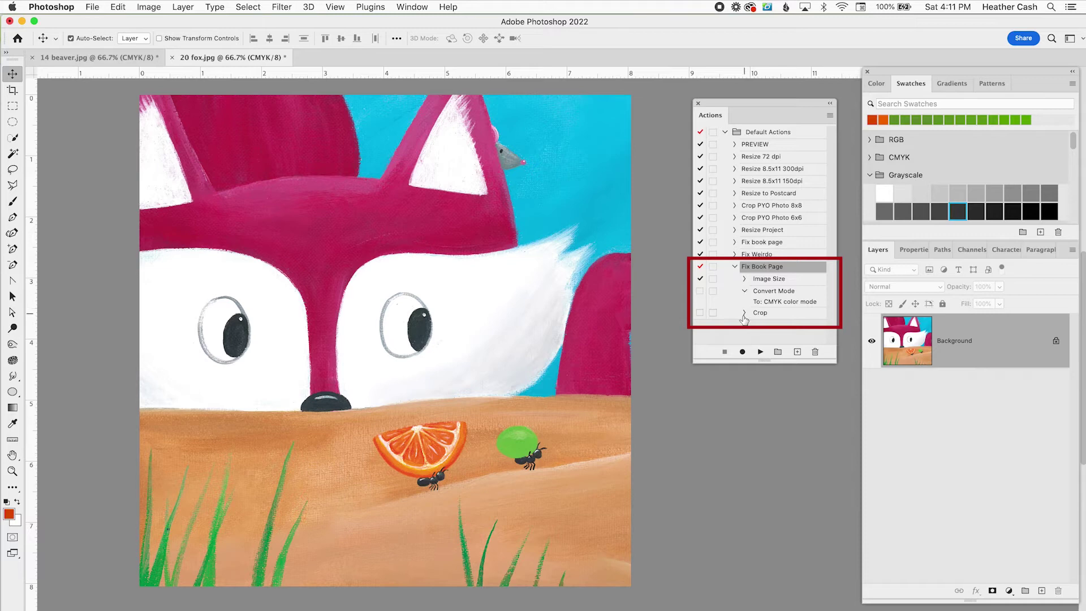
pyautogui.click(757, 291)
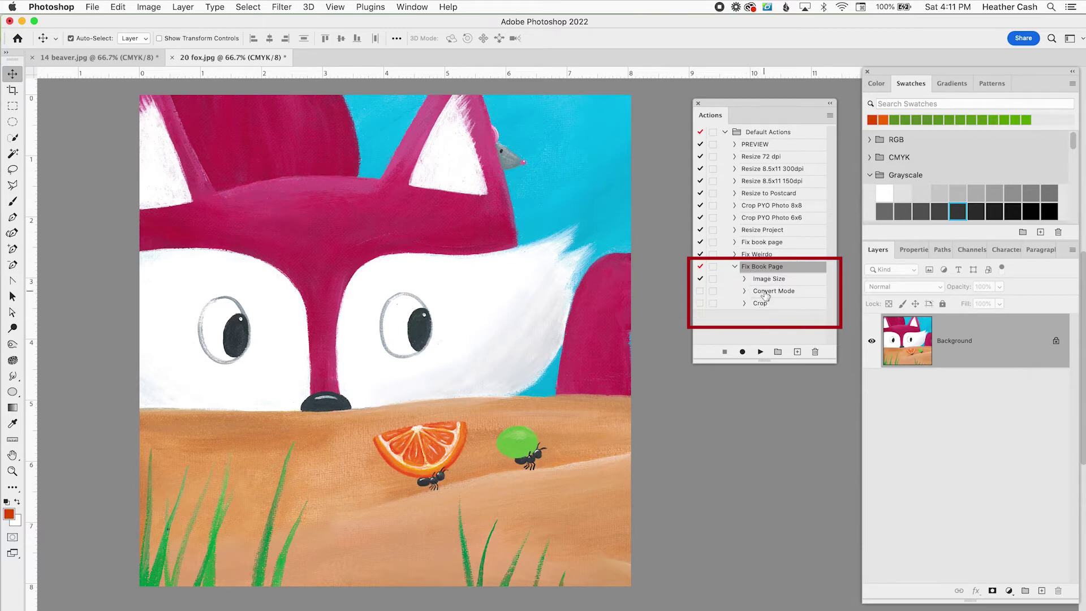
pyautogui.moveTo(757, 292)
pyautogui.mouseDown()
pyautogui.moveTo(788, 310)
pyautogui.moveTo(813, 353)
pyautogui.moveTo(770, 292)
pyautogui.mouseUp()
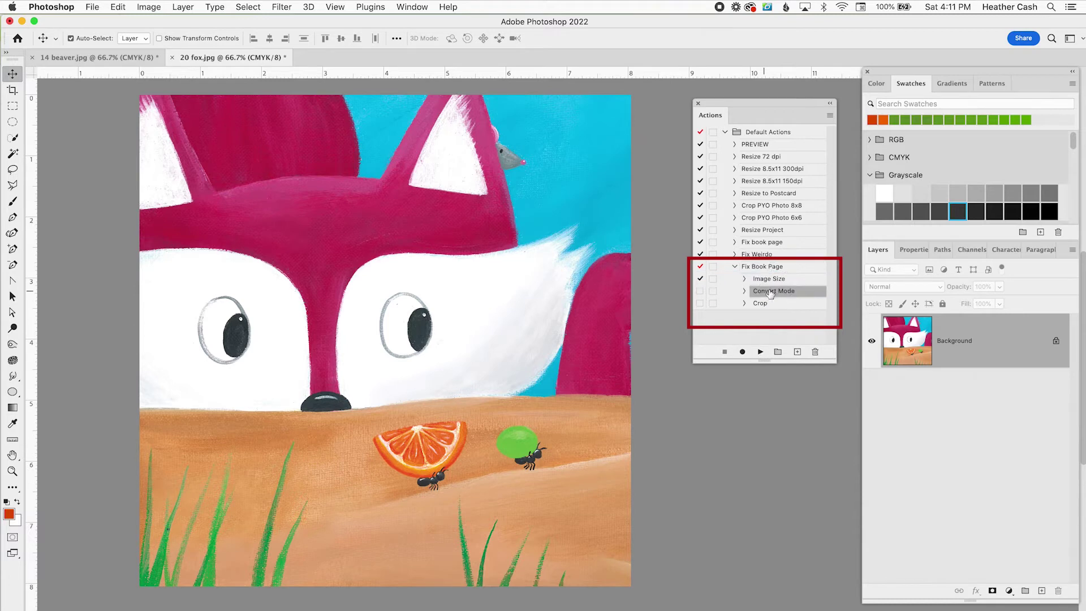
pyautogui.click(700, 290)
pyautogui.click(700, 303)
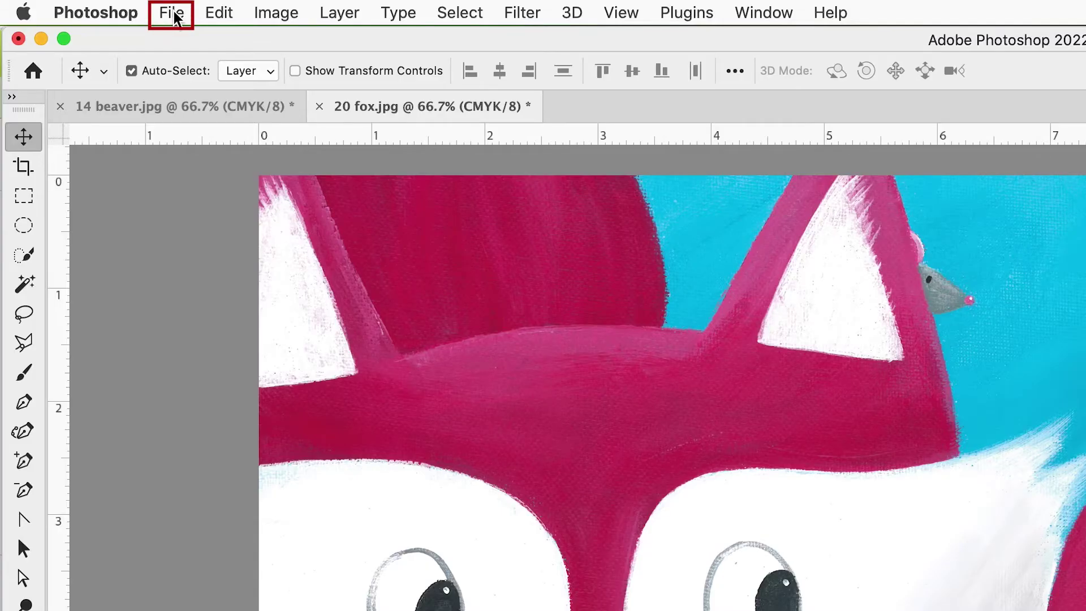
# - Set up a File > Automate > Batch run playing Fix Book Page from Default Actions
pyautogui.click(94, 8)
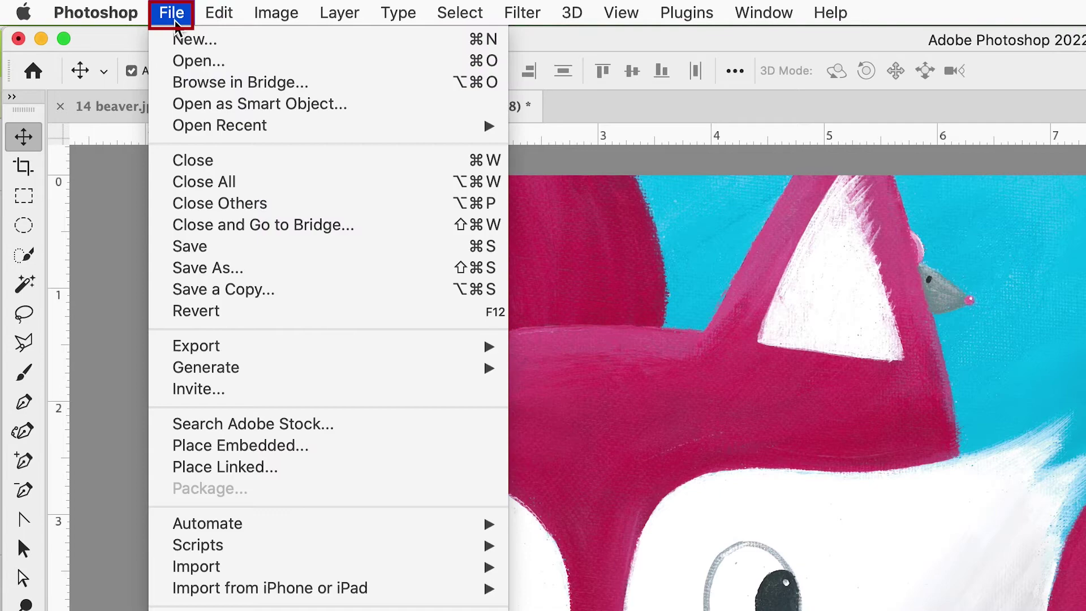
pyautogui.moveTo(249, 526)
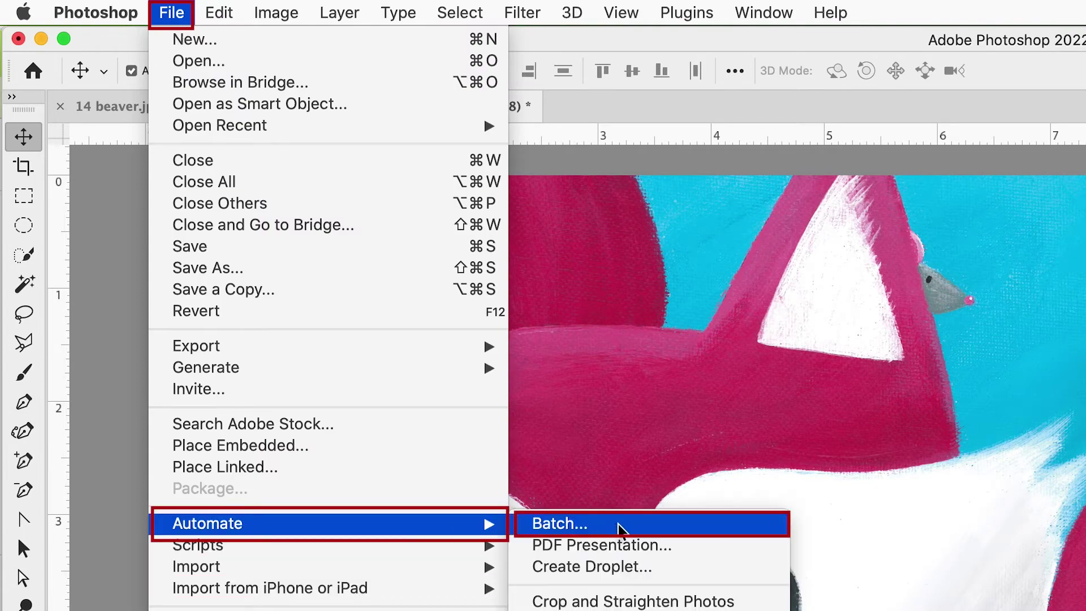
pyautogui.click(622, 529)
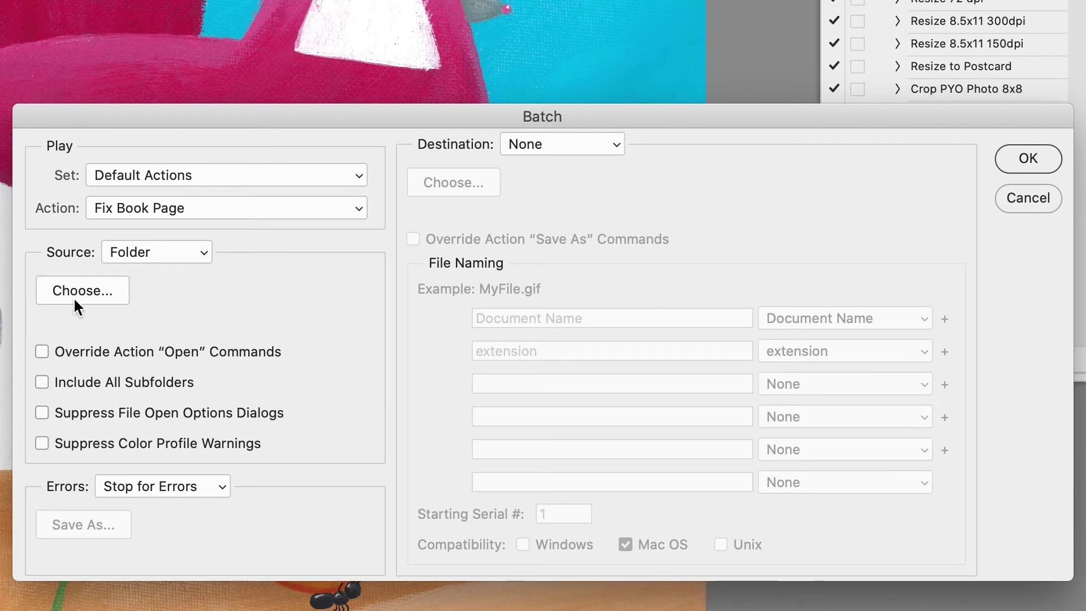
pyautogui.click(127, 207)
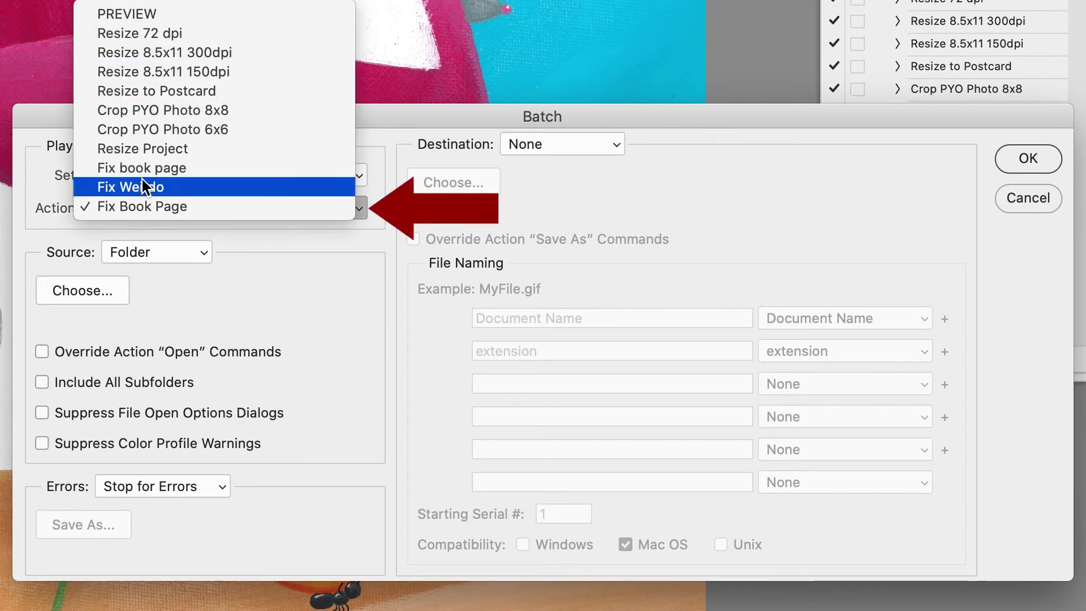
pyautogui.click(201, 204)
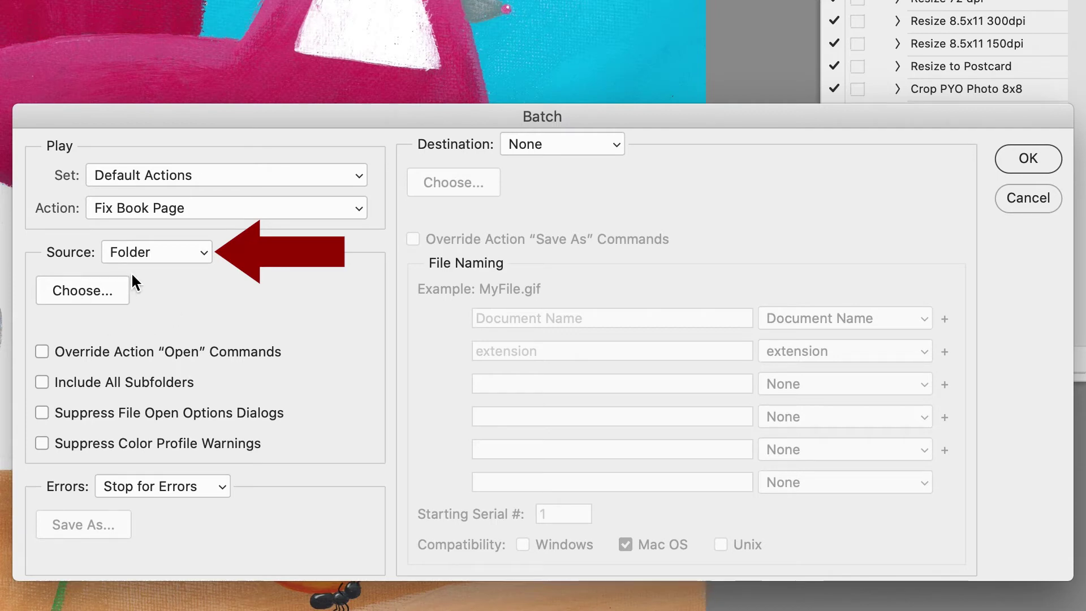
# - Browse into 4 Illustration > Mouse's Great Discovery for a source folder, then cancel the choice
pyautogui.click(90, 291)
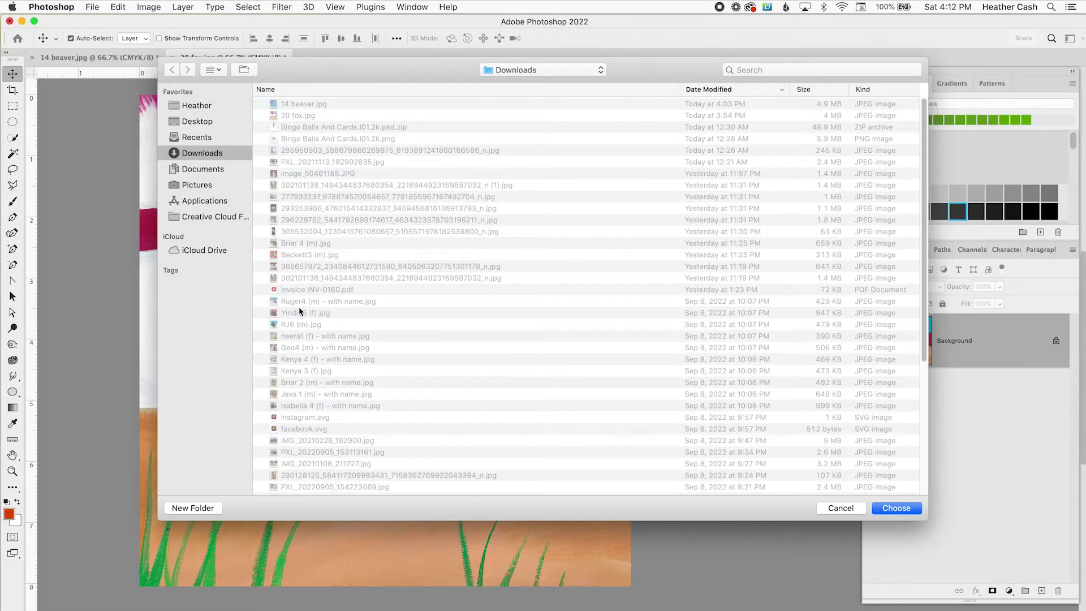
pyautogui.click(197, 122)
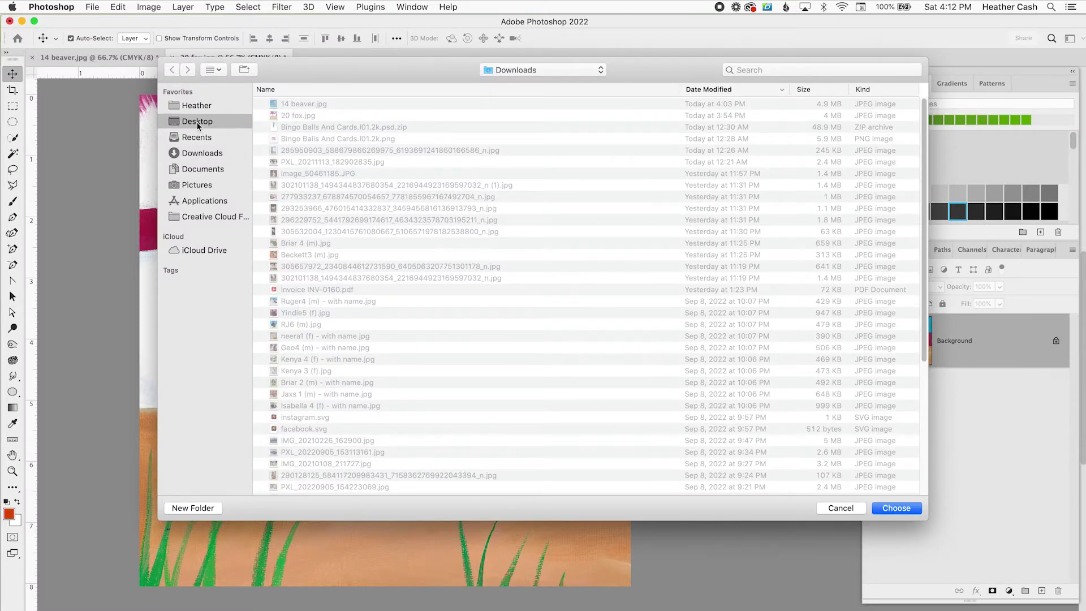
pyautogui.click(195, 106)
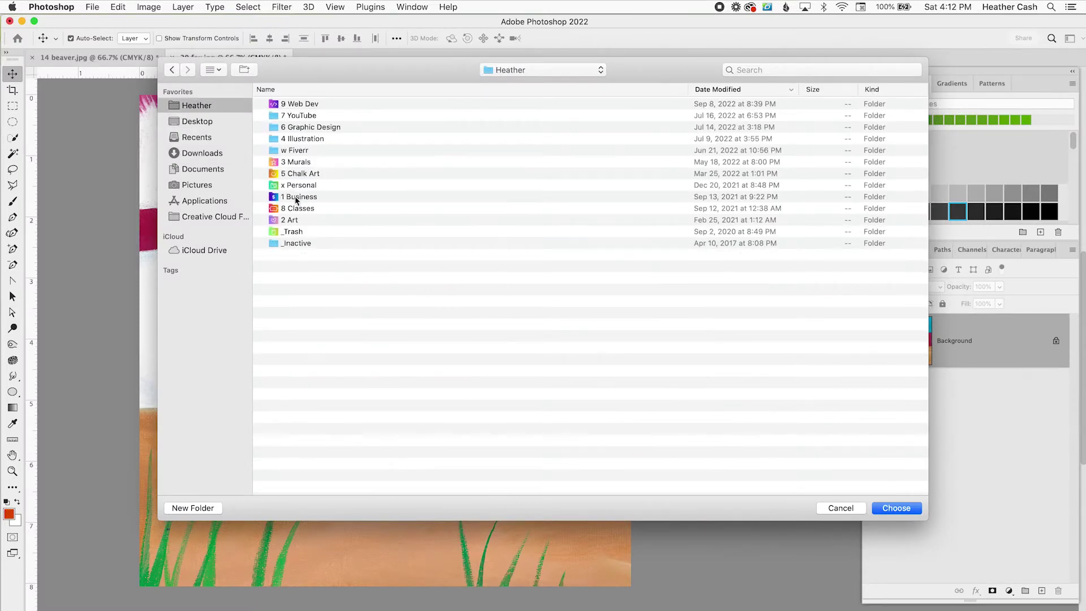
pyautogui.doubleClick(297, 138)
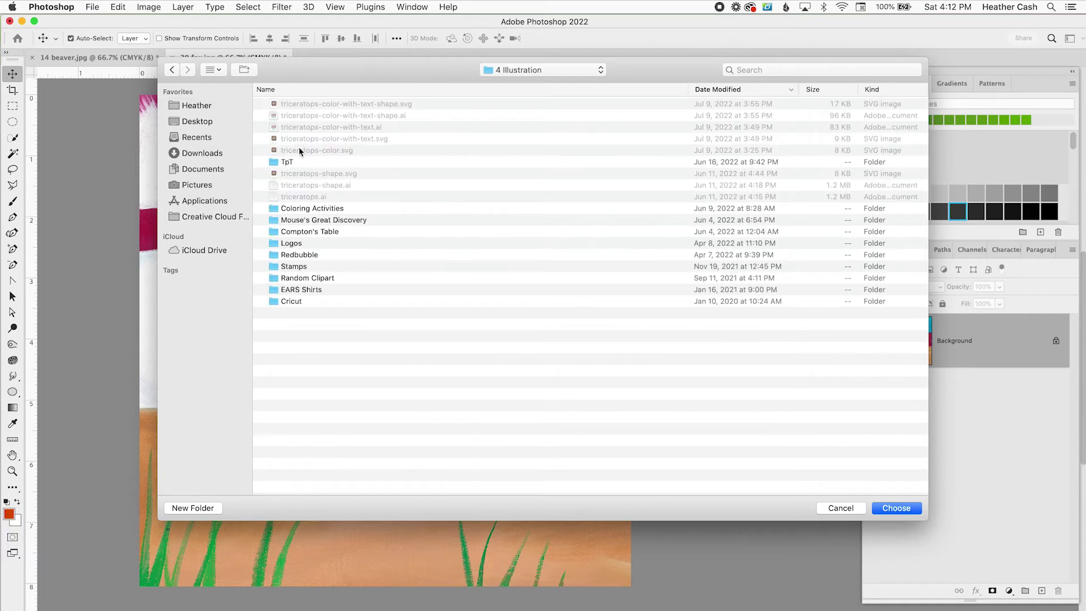
pyautogui.doubleClick(313, 219)
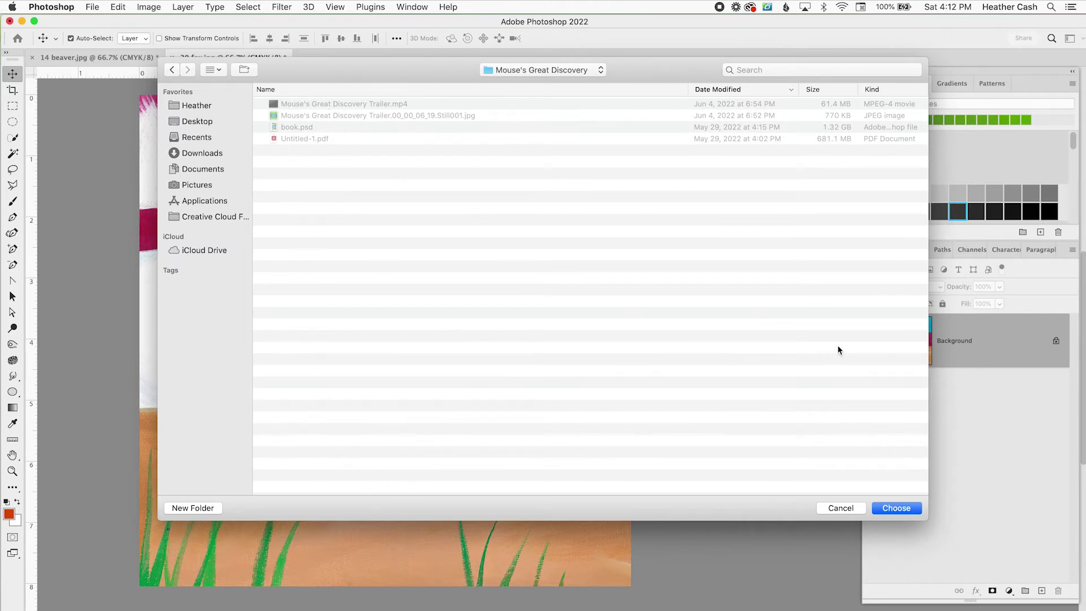
pyautogui.click(839, 508)
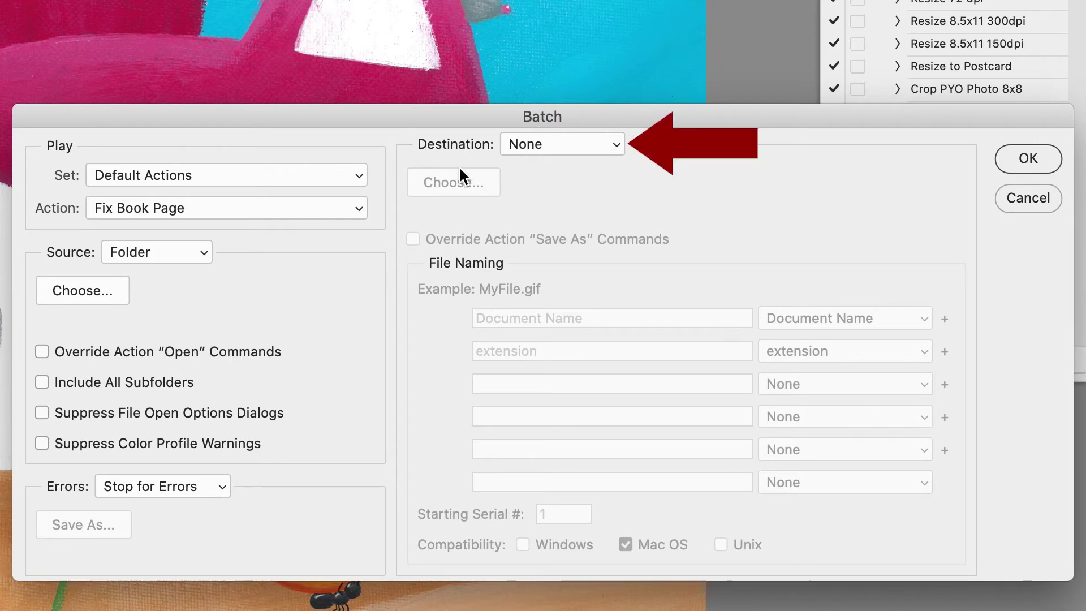
# - Review the Batch Destination choices (None, Save and Close, Folder), keeping None selected
pyautogui.click(581, 145)
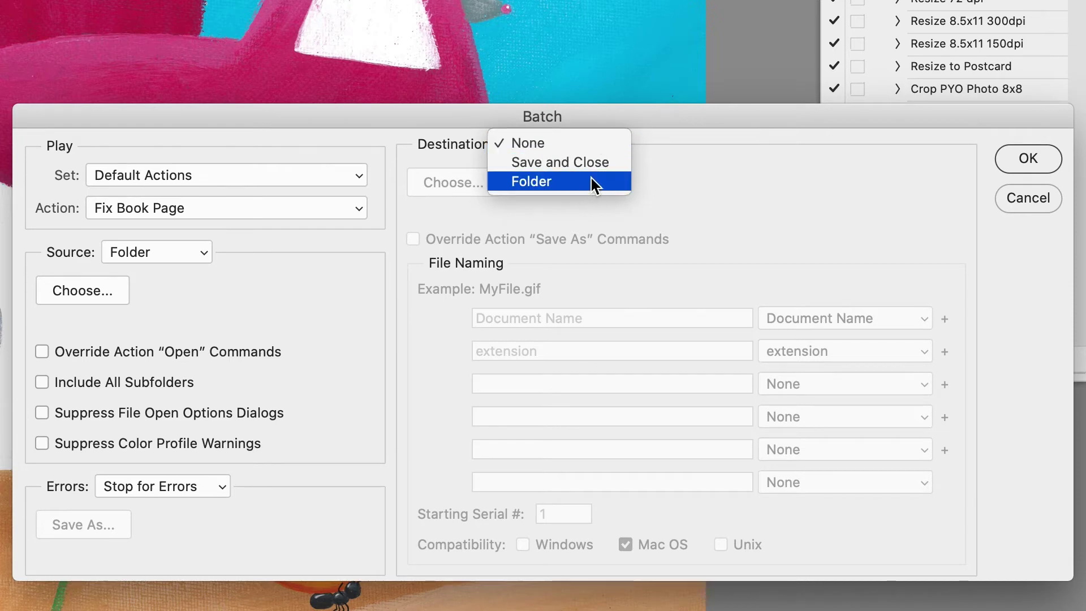
pyautogui.click(720, 168)
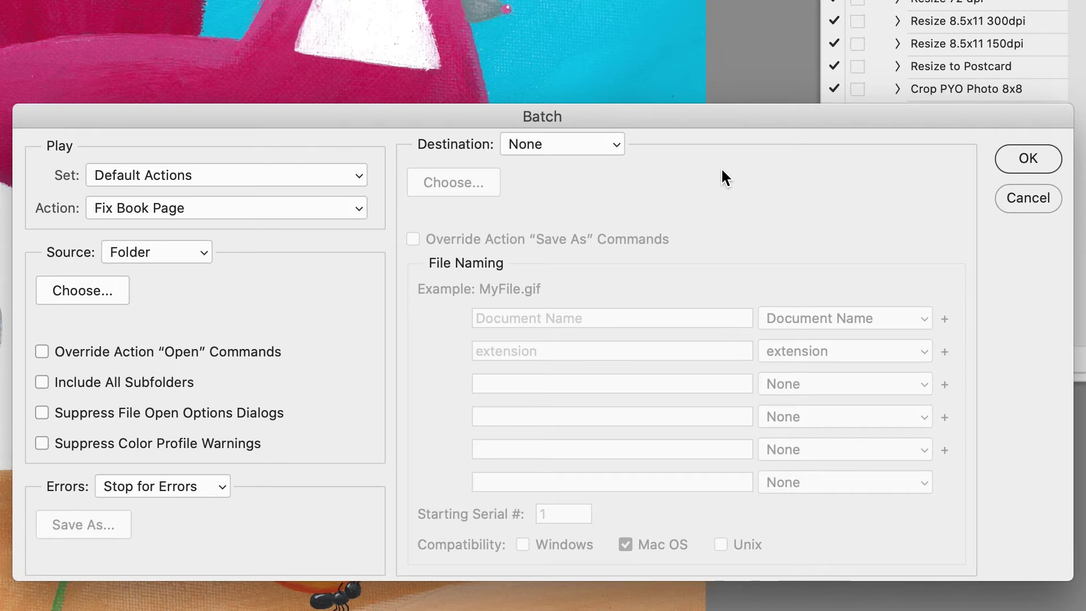
pyautogui.click(593, 146)
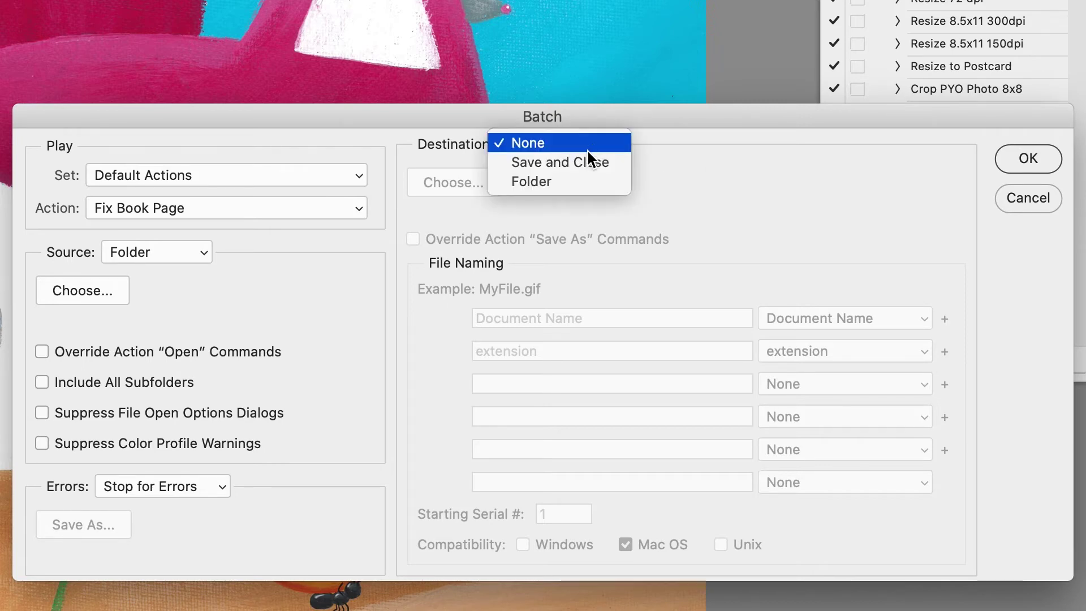
# - Try a Folder destination, then cancel the new-folder prompt and folder chooser without choosing
pyautogui.click(605, 182)
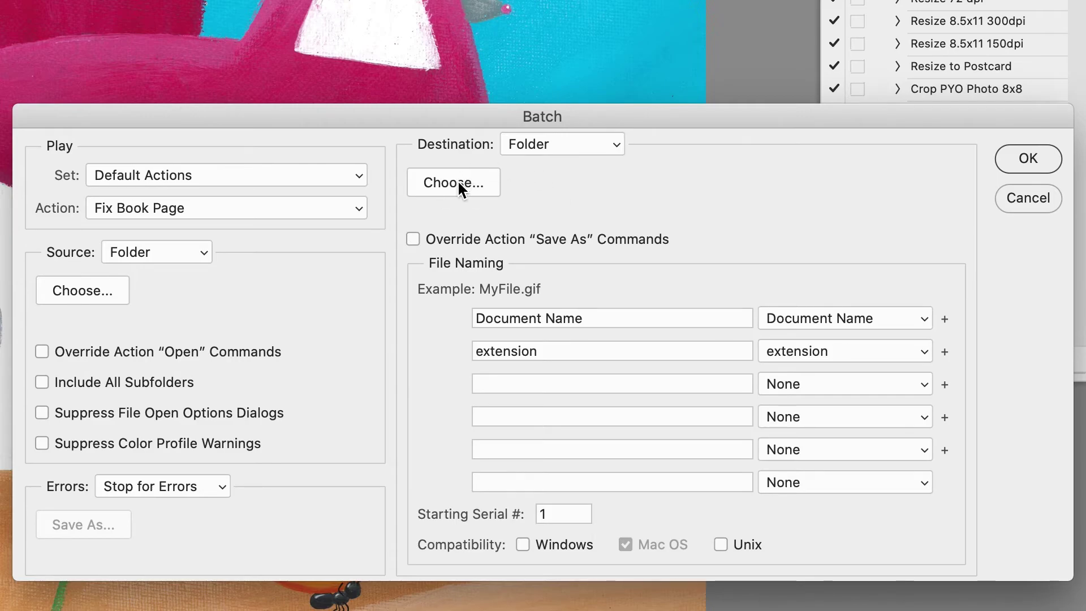
pyautogui.click(457, 181)
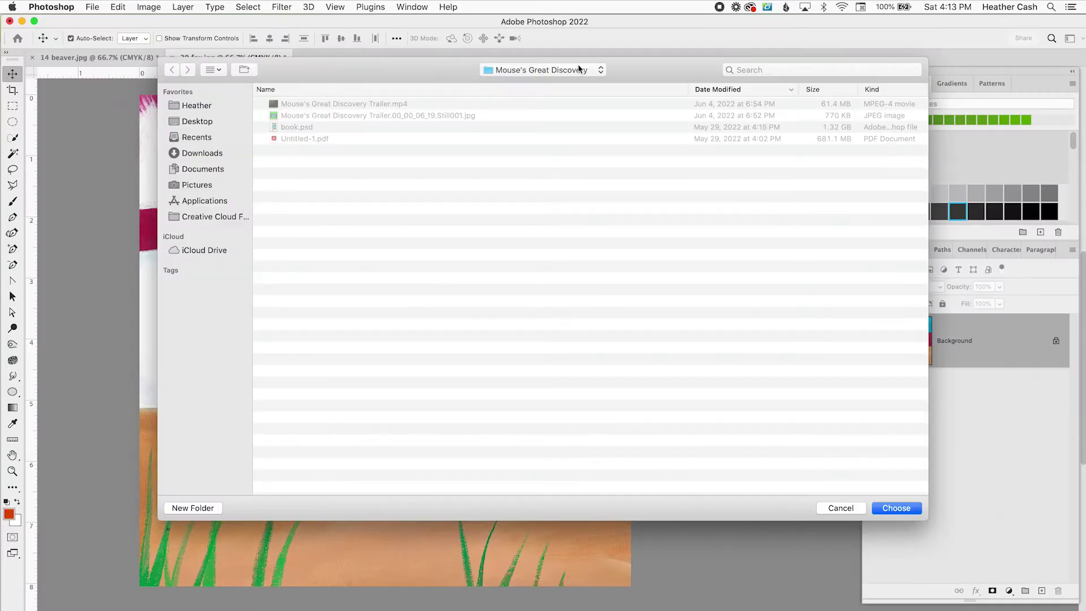
pyautogui.click(248, 70)
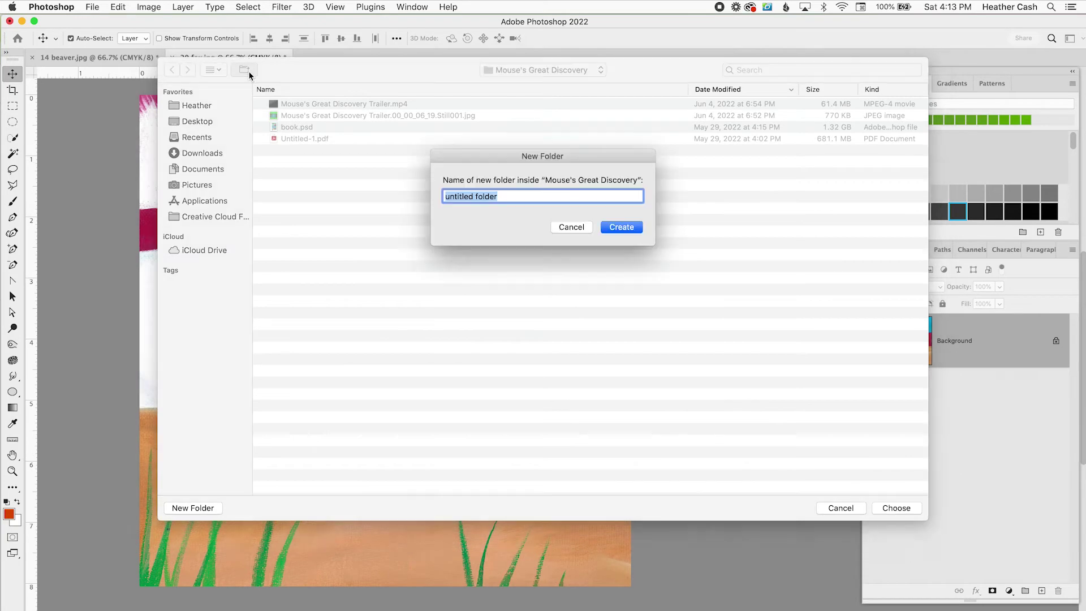
pyautogui.click(565, 228)
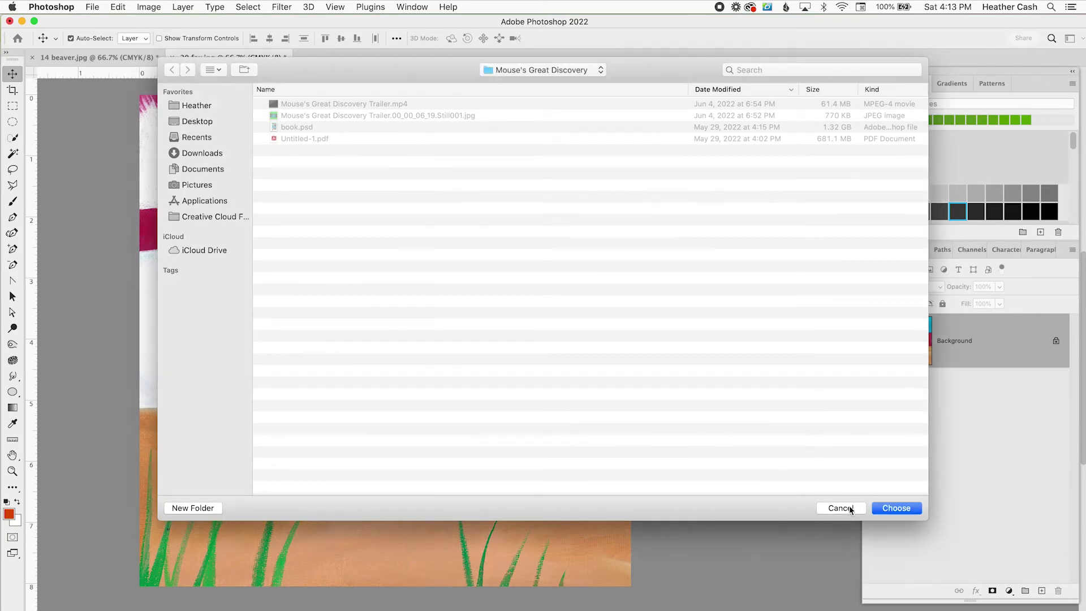
pyautogui.click(841, 507)
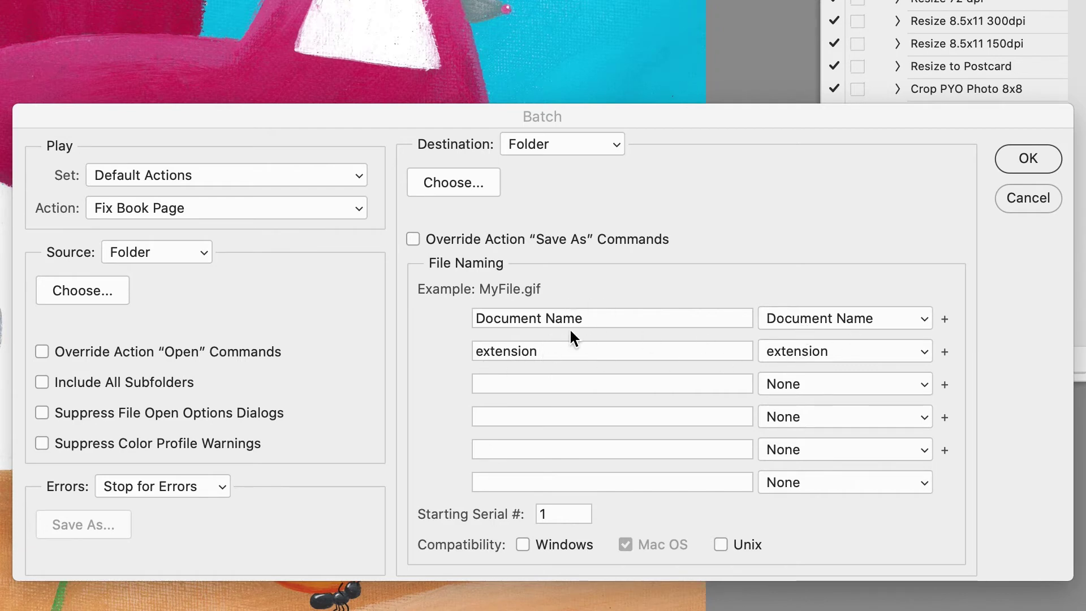
# - Inspect the File Naming options, leaving extension, and cancel the Batch dialog
pyautogui.moveTo(490, 315); pyautogui.dragTo(638, 315)
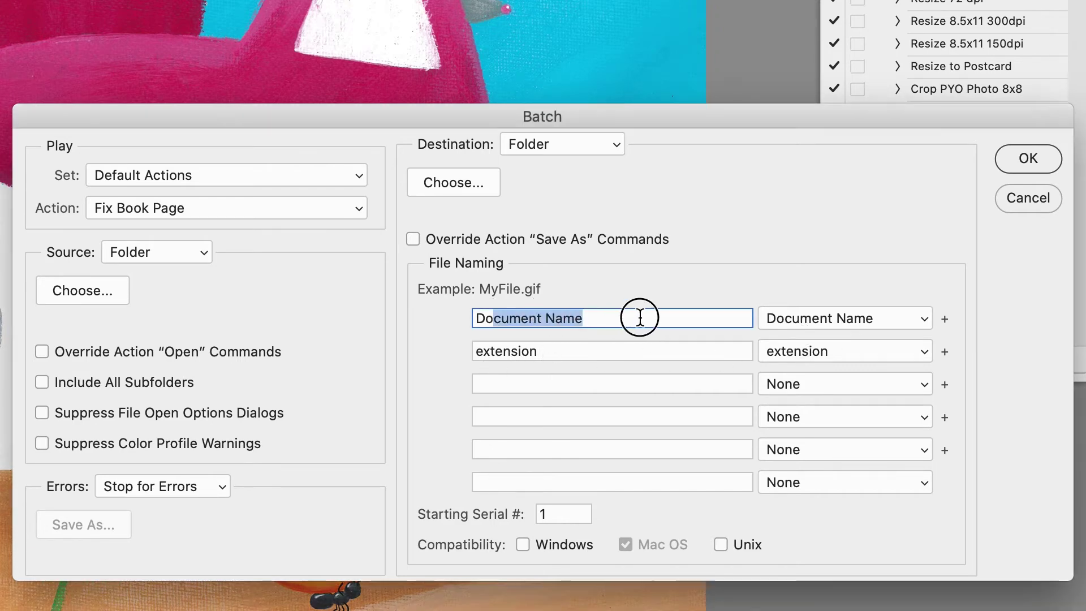
pyautogui.click(841, 319)
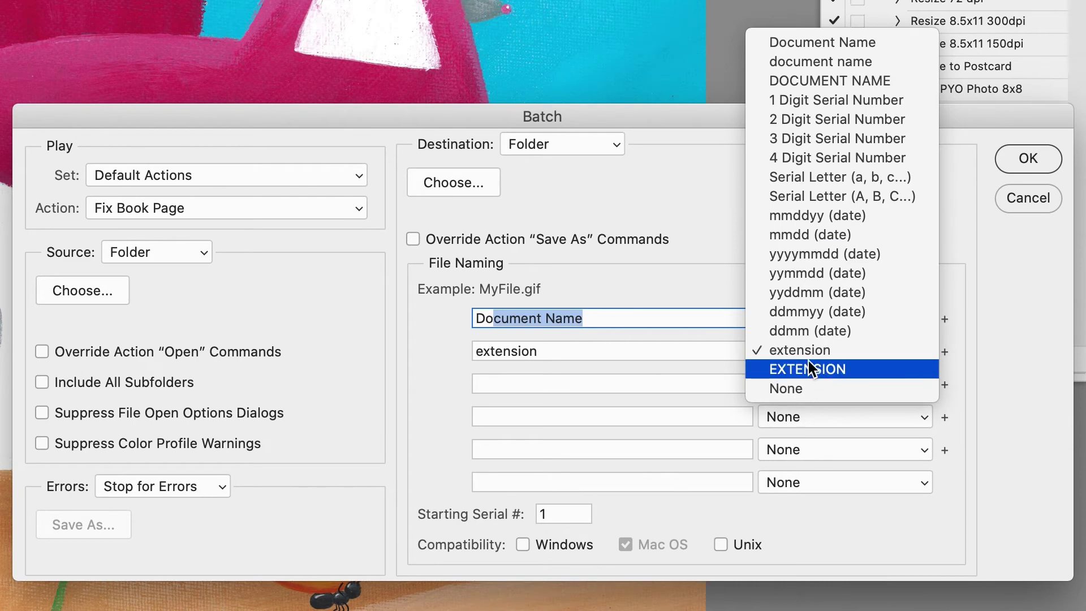
pyautogui.click(602, 350)
pyautogui.click(613, 310)
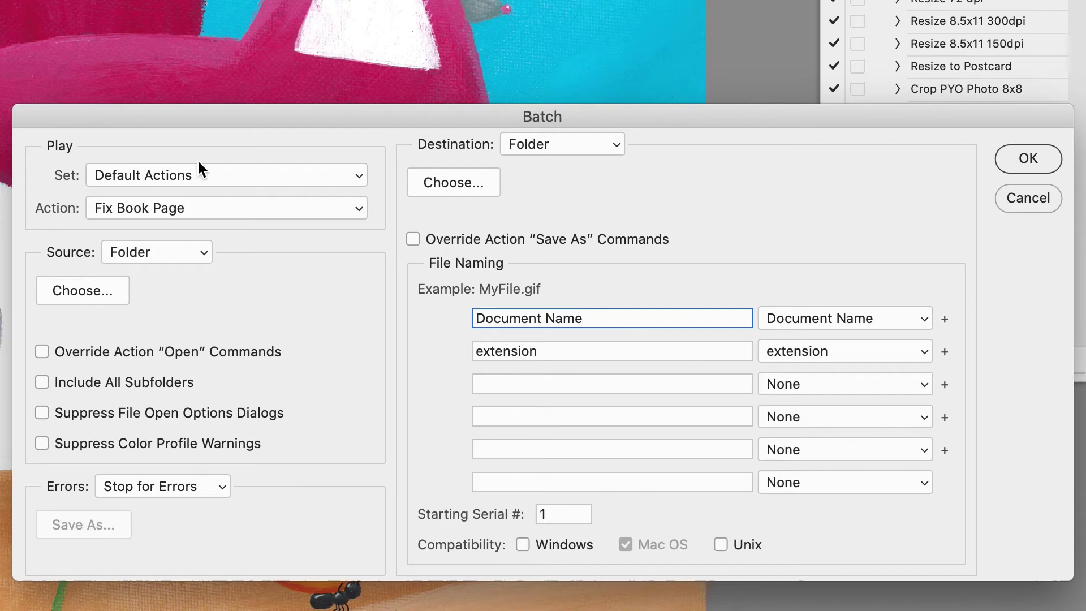
pyautogui.click(1028, 195)
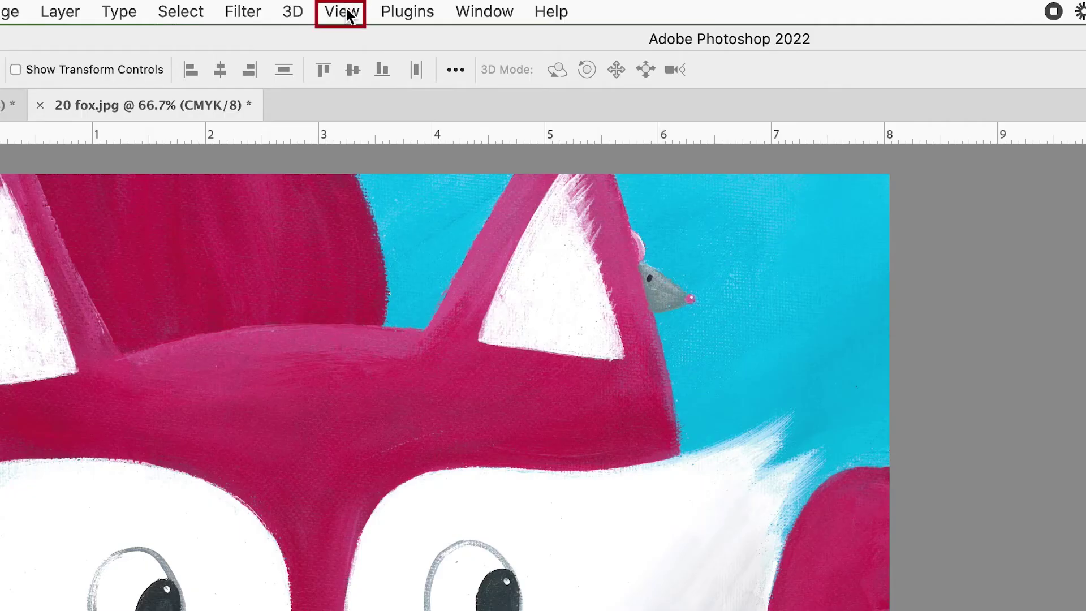
# - Open View > Guides > New Guide Layout for the fox page
pyautogui.click(338, 8)
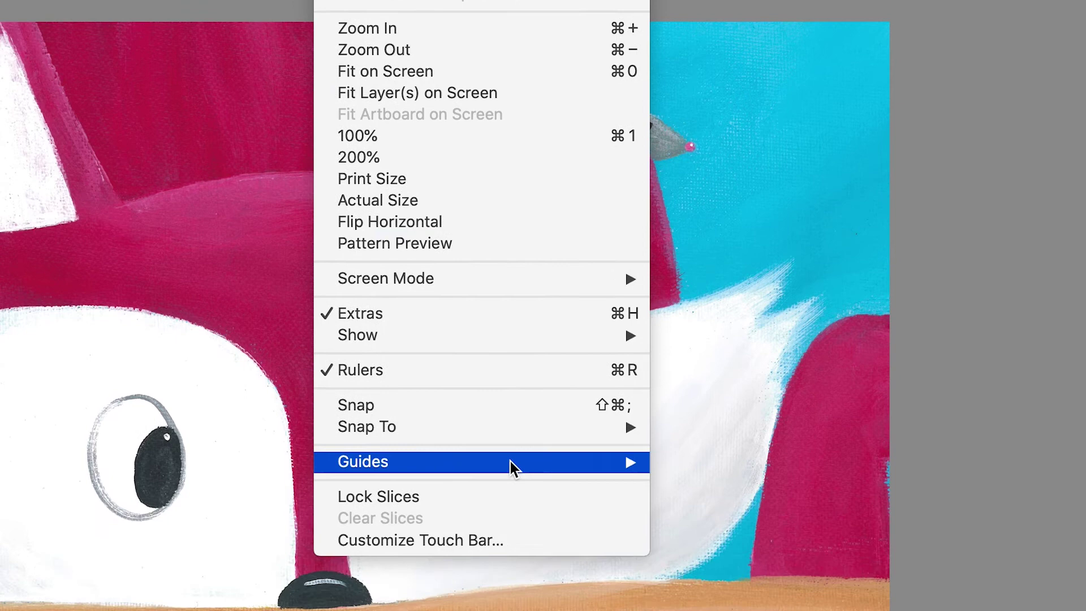
pyautogui.moveTo(516, 450)
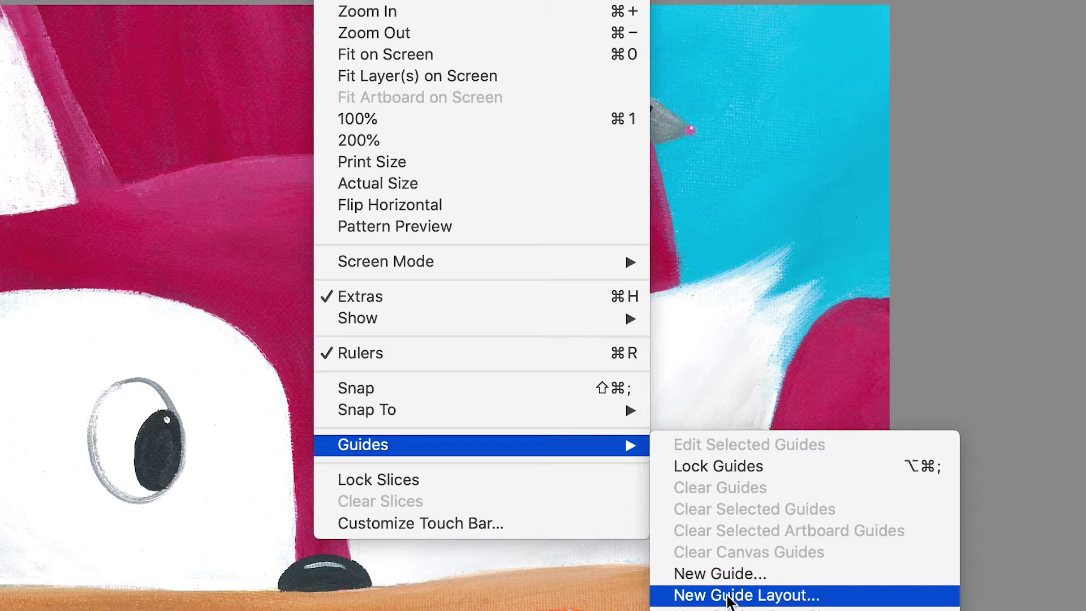
pyautogui.click(713, 598)
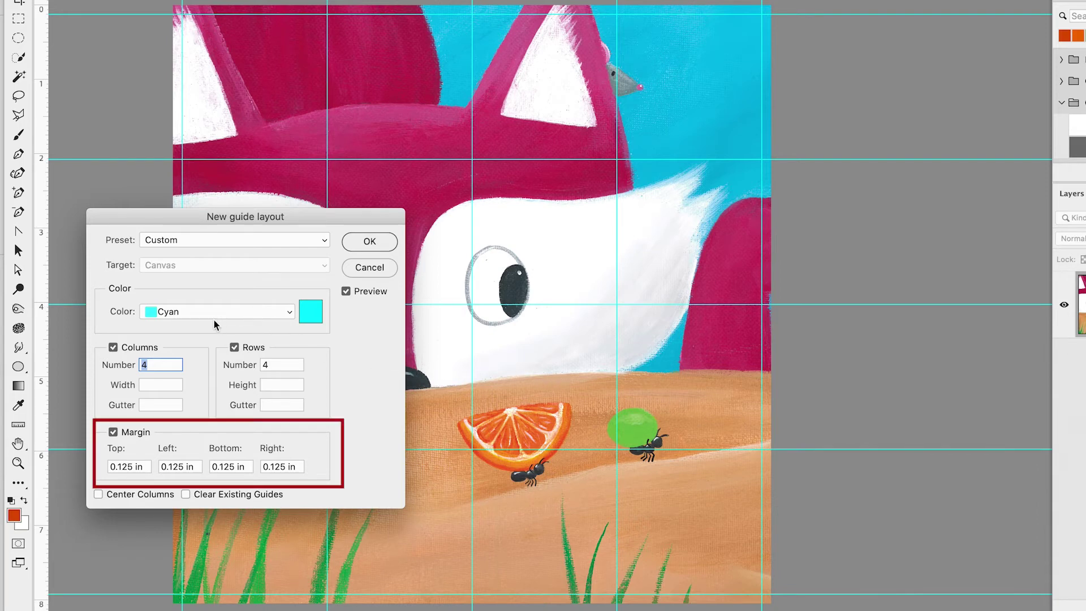
# - Set the Top, Left, Bottom and Right margins to 0.25 in
pyautogui.tripleClick(127, 468)
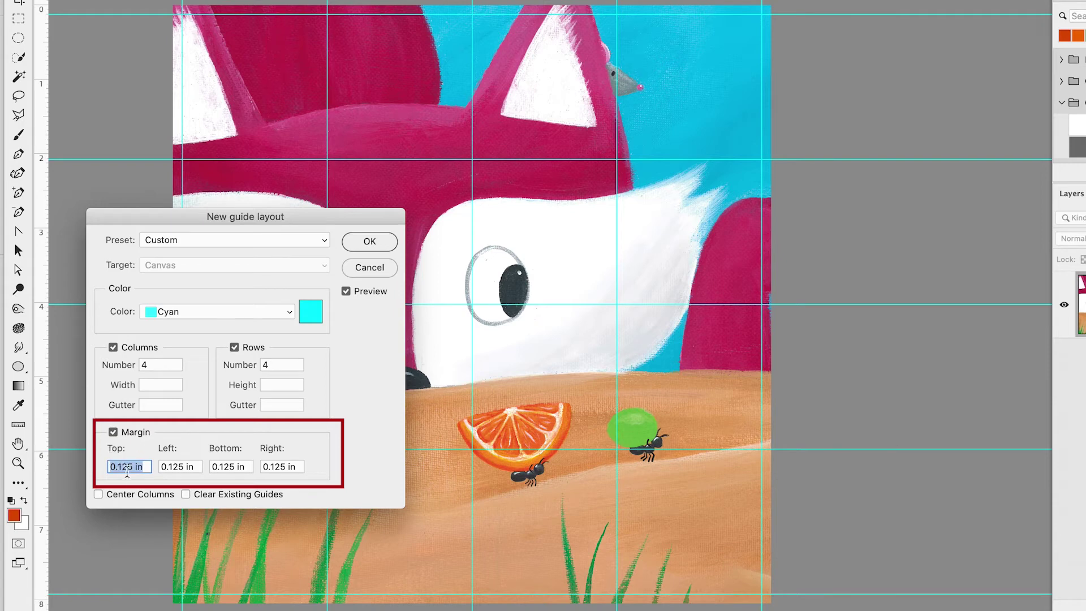
pyautogui.click(128, 467)
pyautogui.moveTo(134, 467); pyautogui.dragTo(125, 470)
pyautogui.tripleClick(124, 469)
pyautogui.write('0.25')
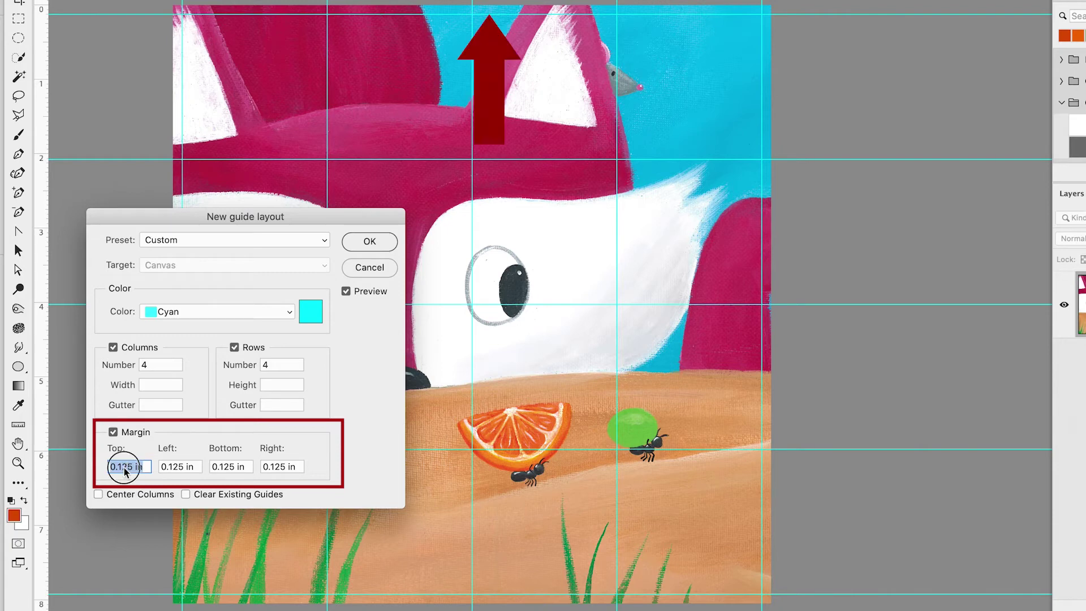
pyautogui.click(169, 468)
pyautogui.press('Delete')
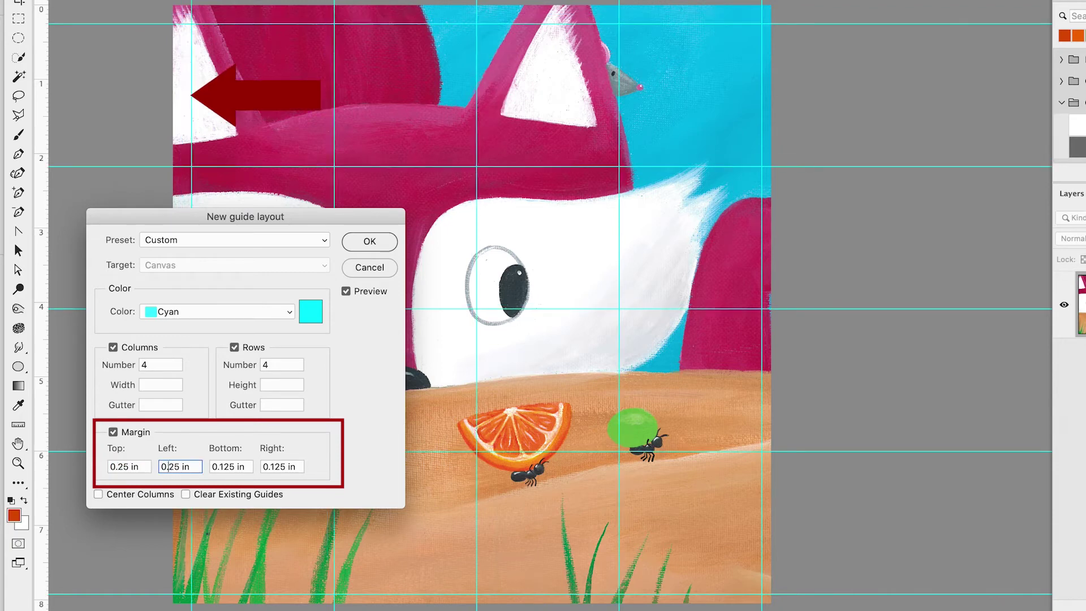
pyautogui.click(220, 468)
pyautogui.press('Delete')
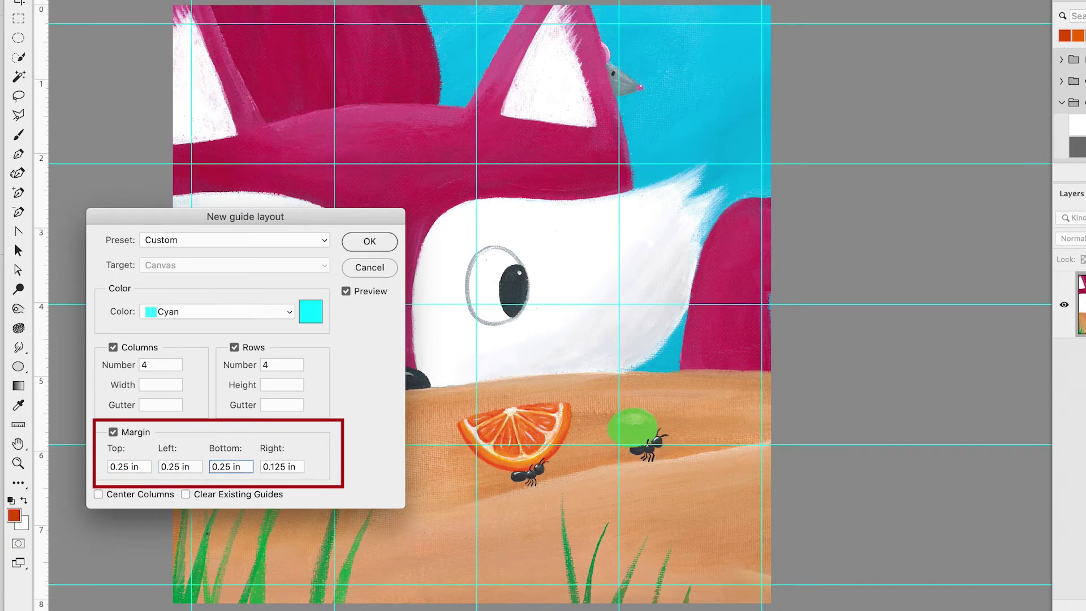
pyautogui.click(270, 467)
pyautogui.press('Delete')
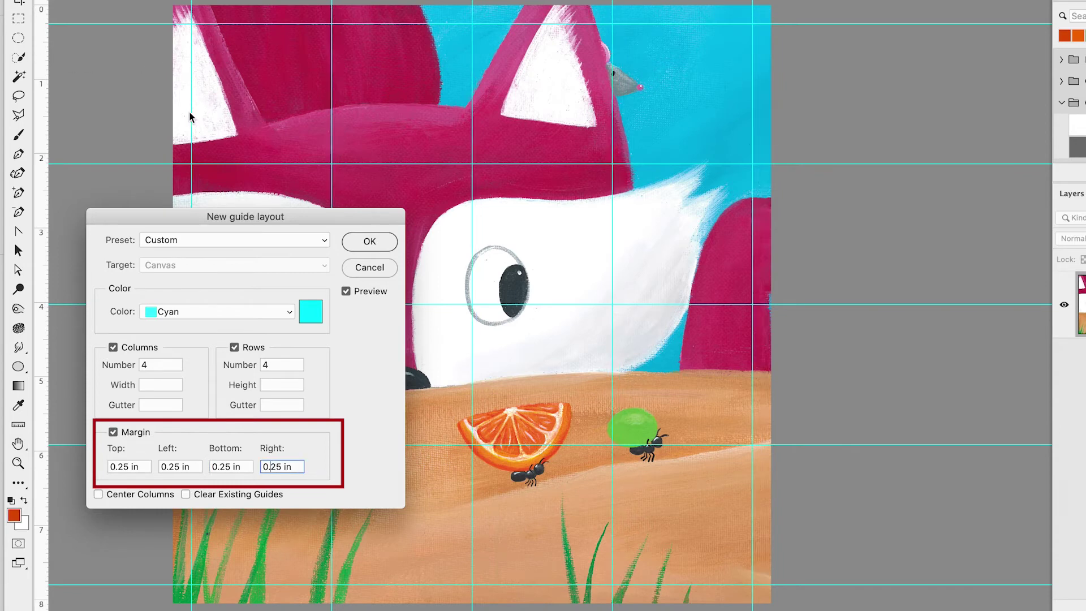
# - Briefly edit the Top margin, then restore it to 0.25 in
pyautogui.click(113, 468)
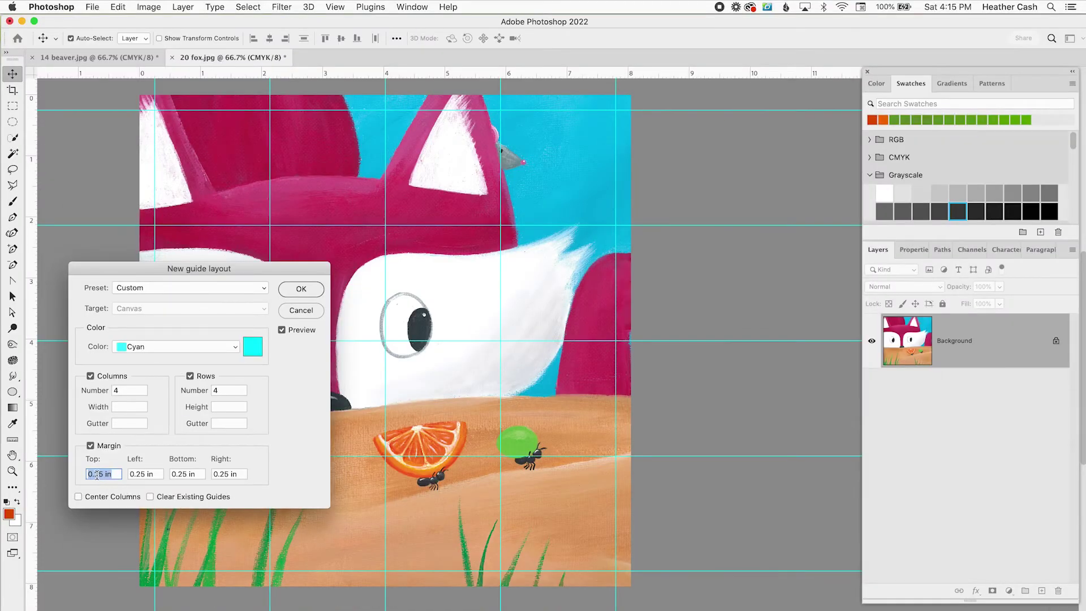
pyautogui.click(95, 474)
pyautogui.write('1')
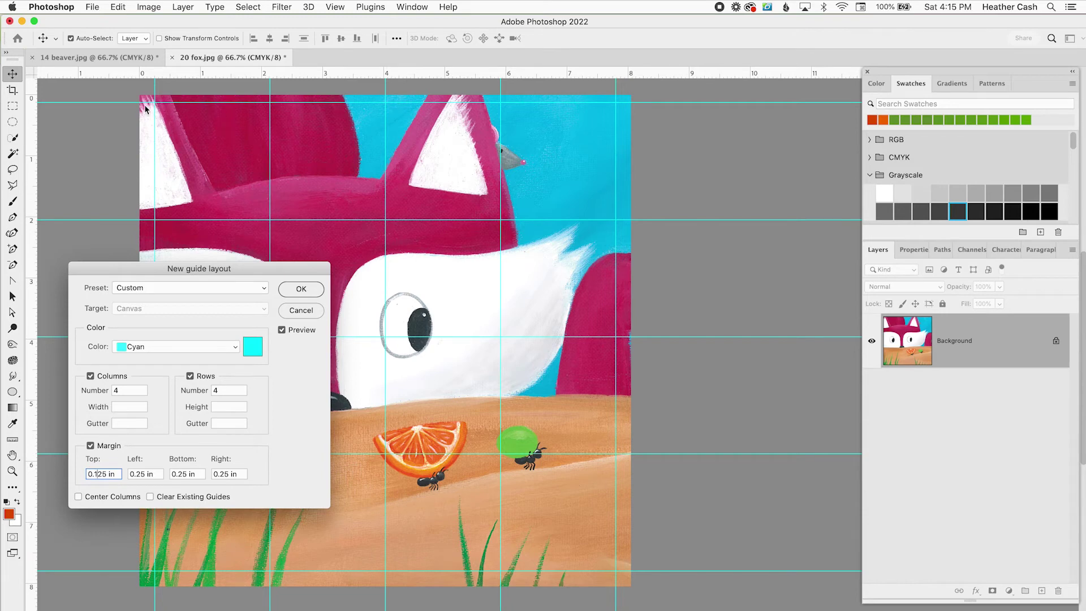
pyautogui.click(95, 474)
pyautogui.press('BackSpace')
pyautogui.tripleClick(222, 474)
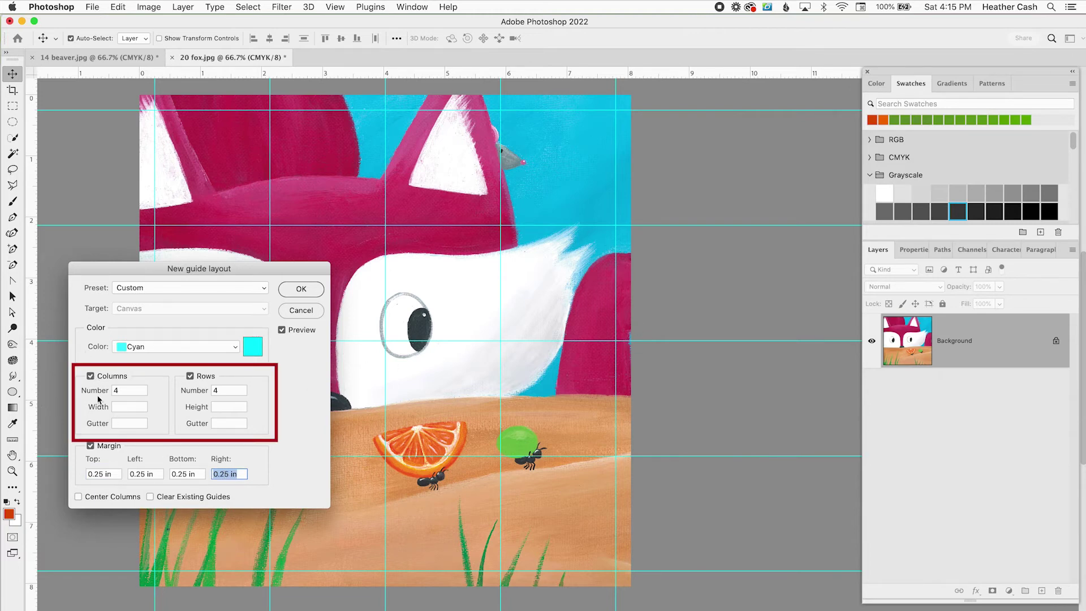
# - Turn off column and row guides, move the dialog off the fox, and confirm
pyautogui.click(91, 376)
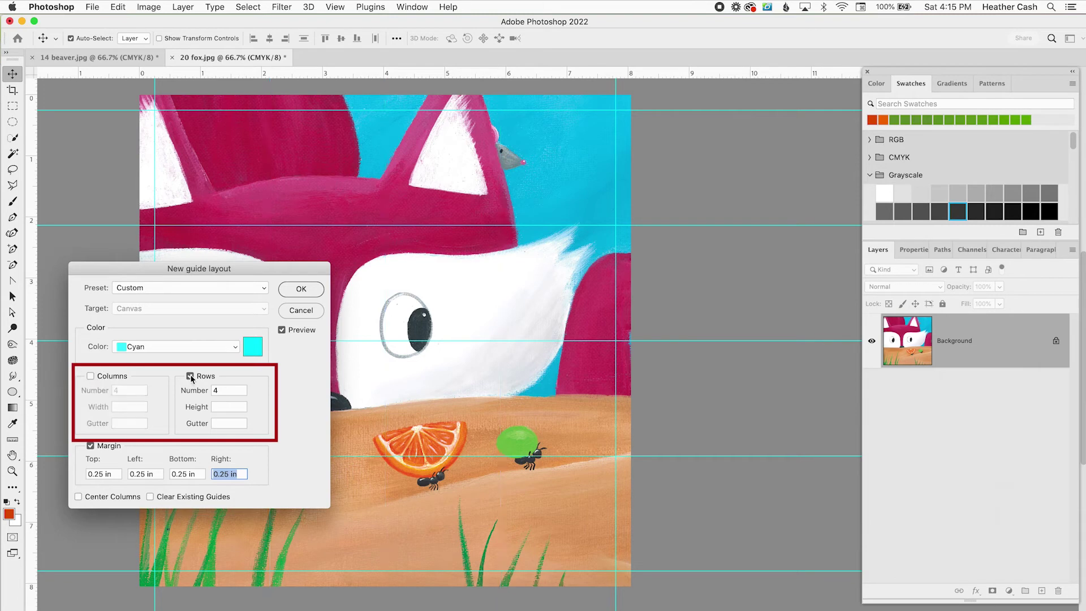
pyautogui.click(190, 376)
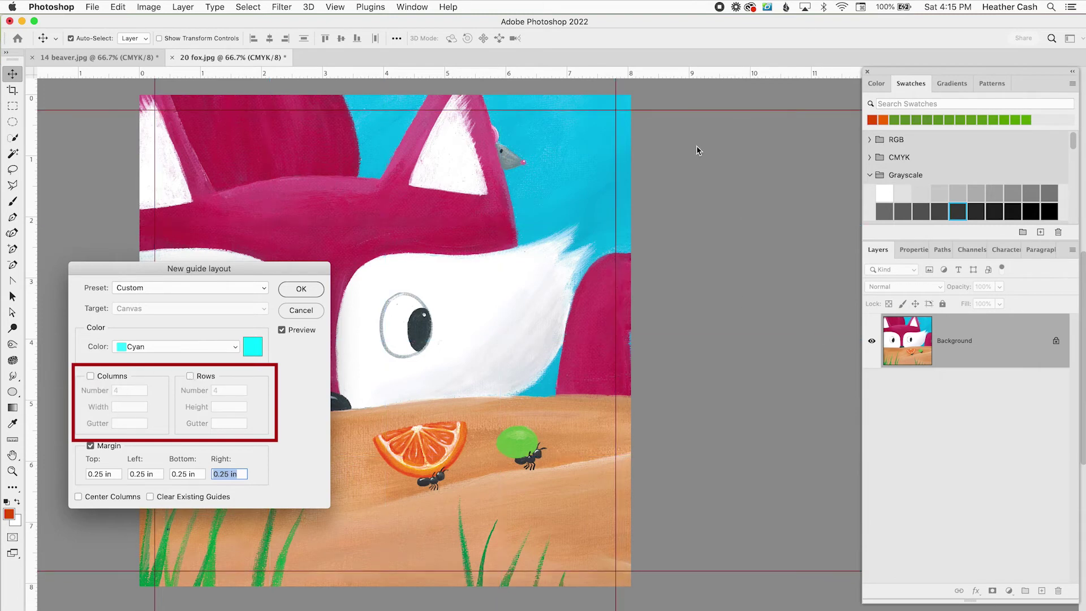
pyautogui.moveTo(201, 270); pyautogui.dragTo(729, 262)
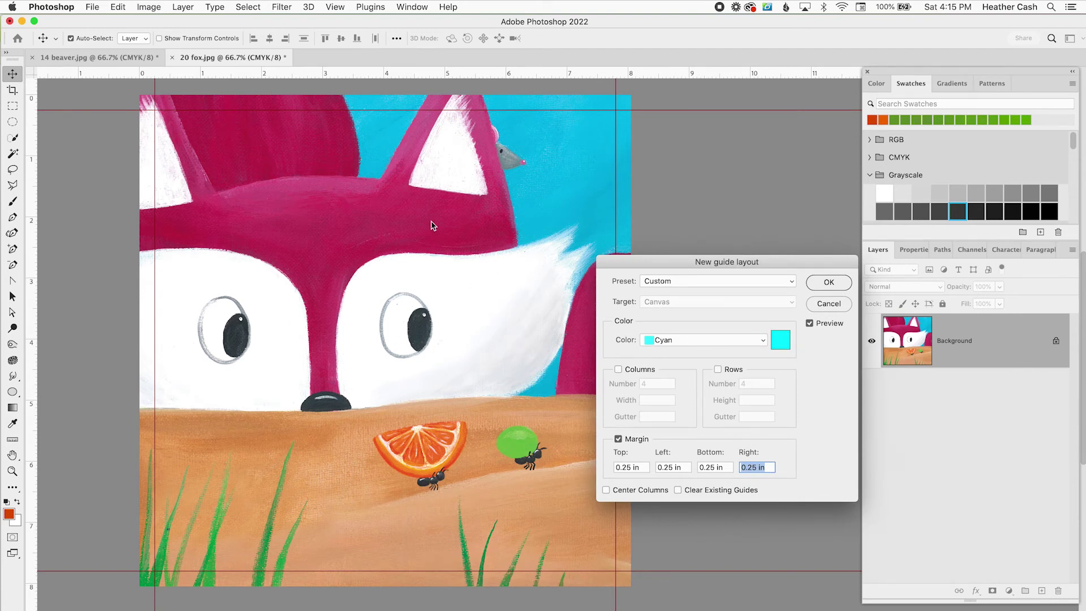
pyautogui.click(829, 286)
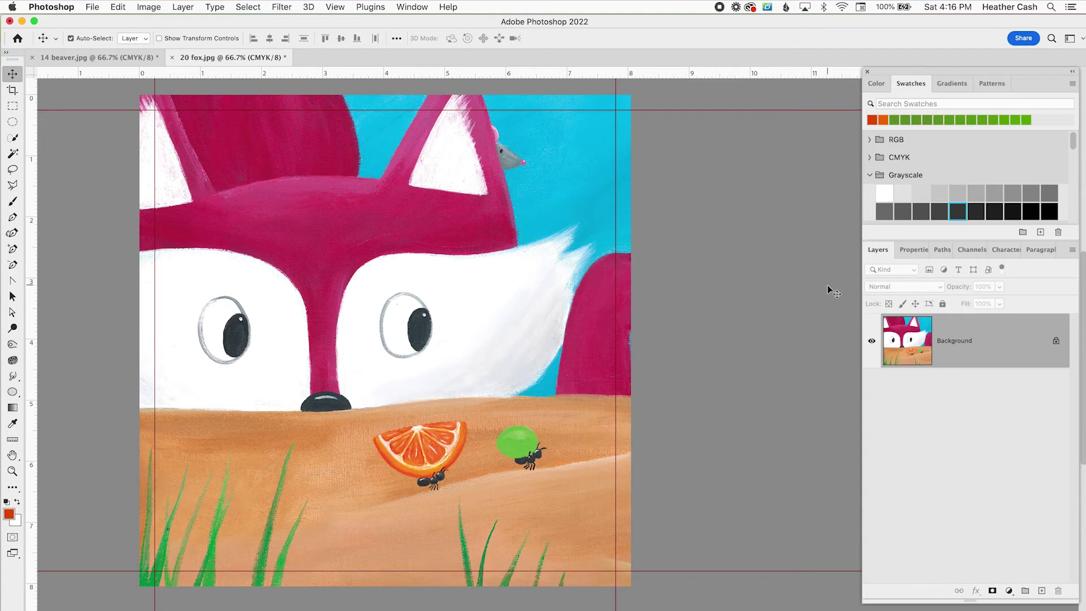
# - Switch to beaver.jpg and open New Guide Layout from the View > Guides menu
pyautogui.click(91, 59)
pyautogui.click(336, 7)
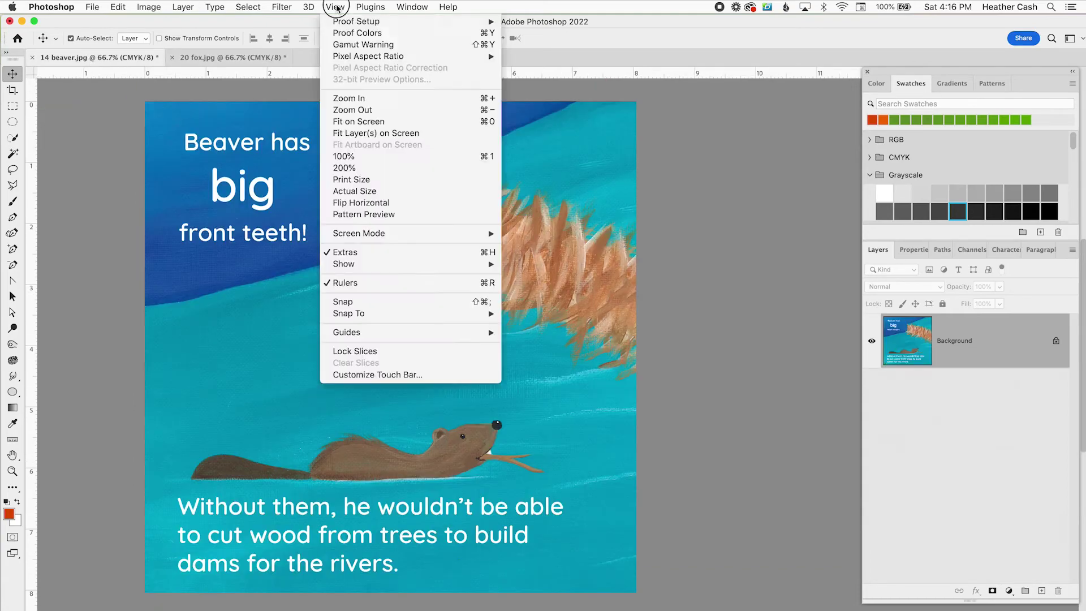
pyautogui.moveTo(396, 333)
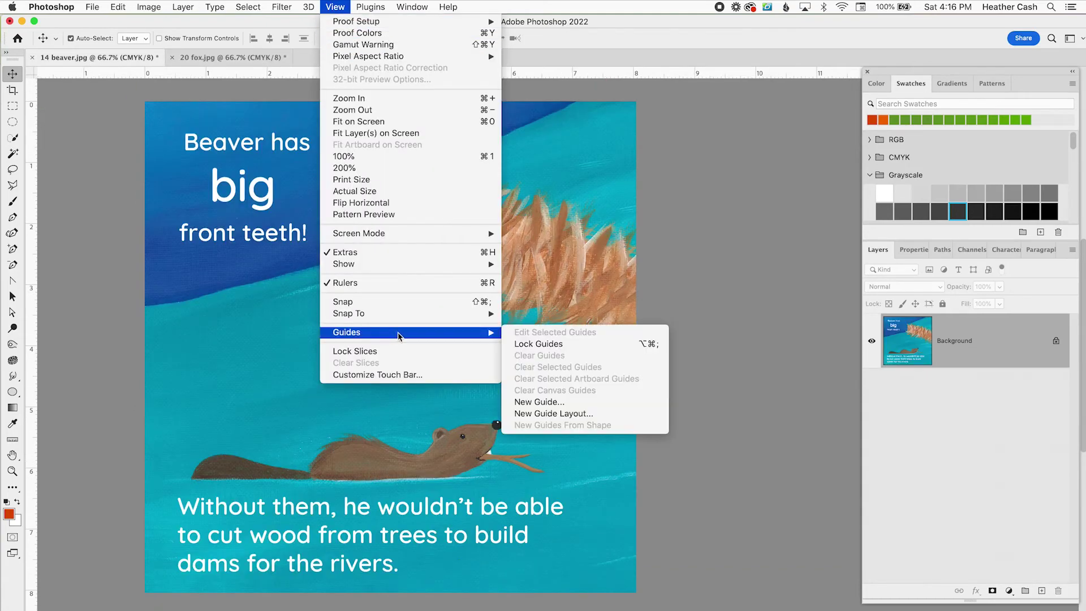
pyautogui.click(555, 412)
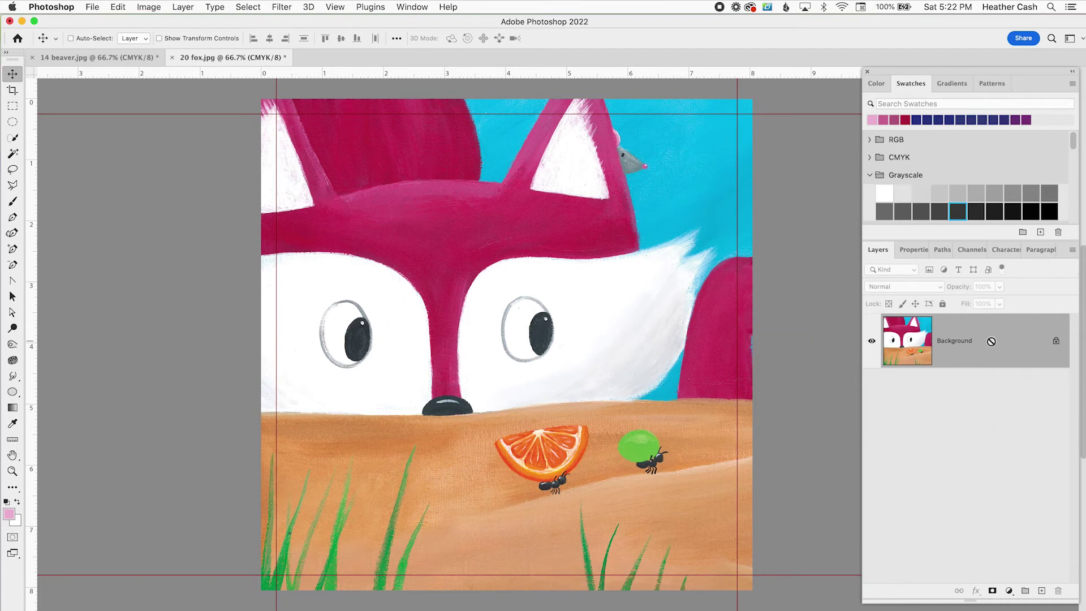
# - Duplicate the Background to Layer 1 and open Image > Adjustments > Replace Color
pyautogui.press('super+j')
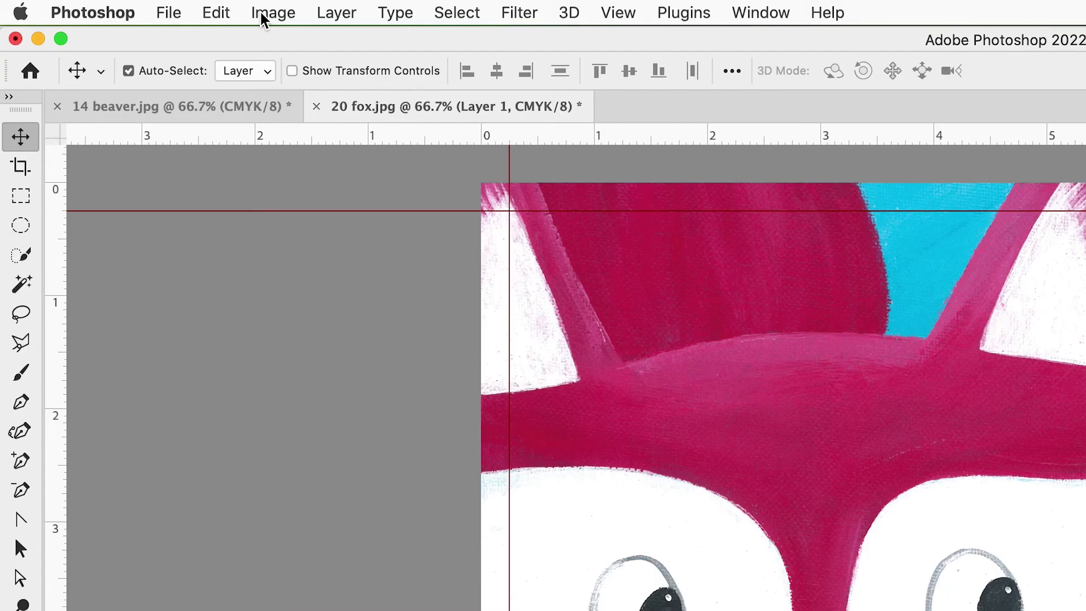
pyautogui.click(147, 7)
pyautogui.moveTo(188, 41)
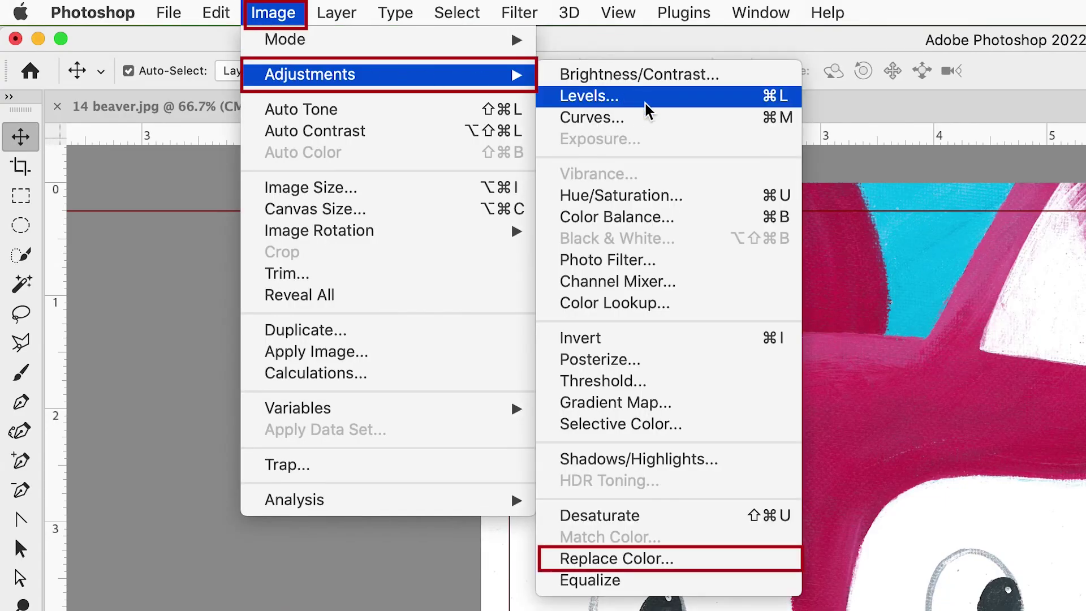
pyautogui.click(683, 557)
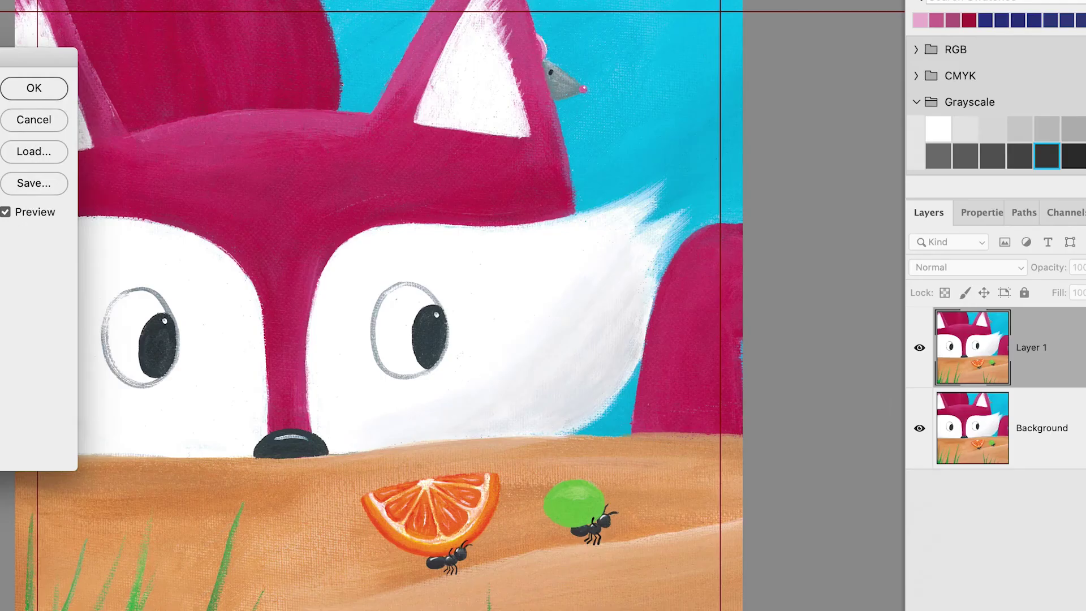
# - Sample the fox's magenta fur, add lighter pink with the plus eyedropper, and lower Fuzziness
pyautogui.moveTo(3, 41); pyautogui.dragTo(818, 36)
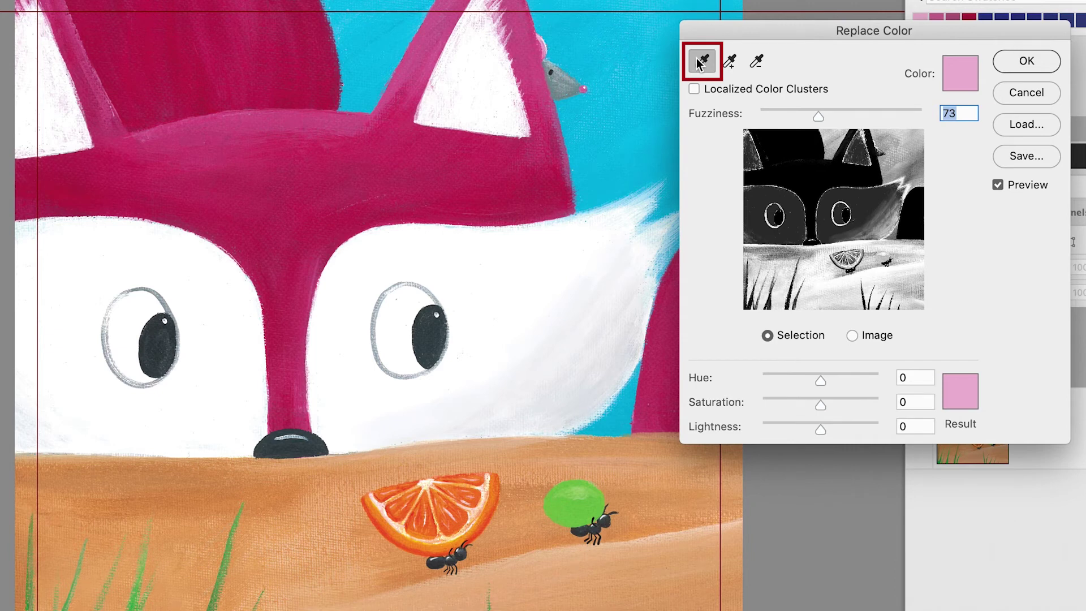
pyautogui.click(246, 189)
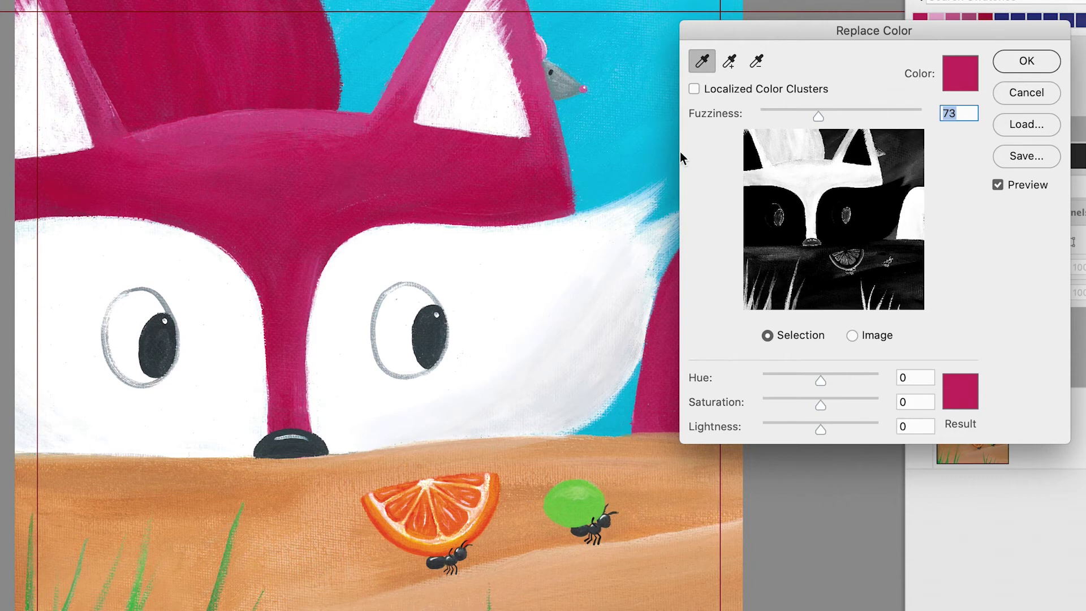
pyautogui.click(528, 180)
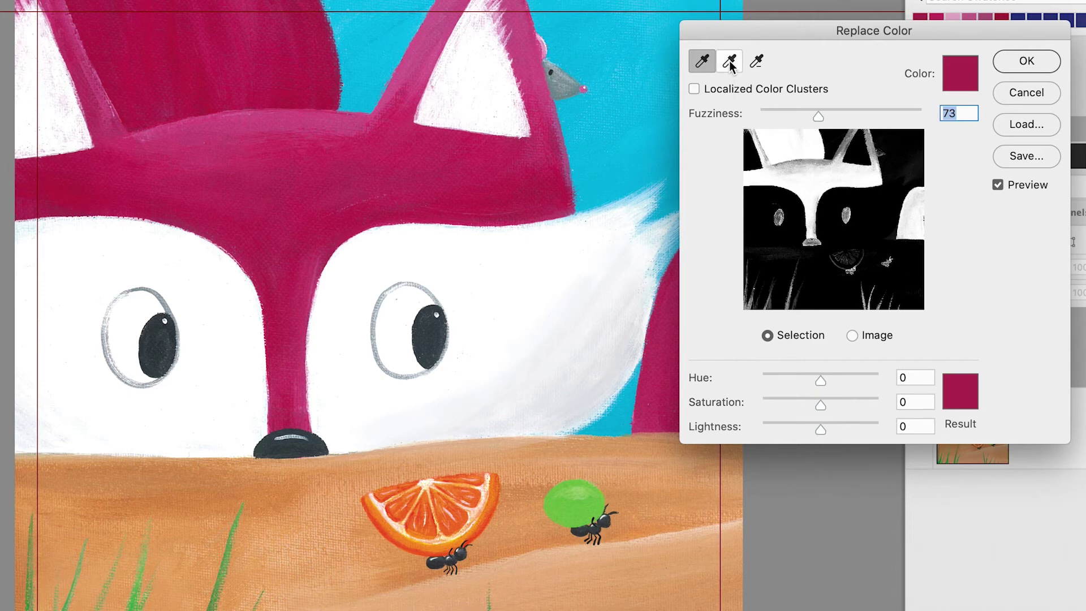
pyautogui.click(730, 63)
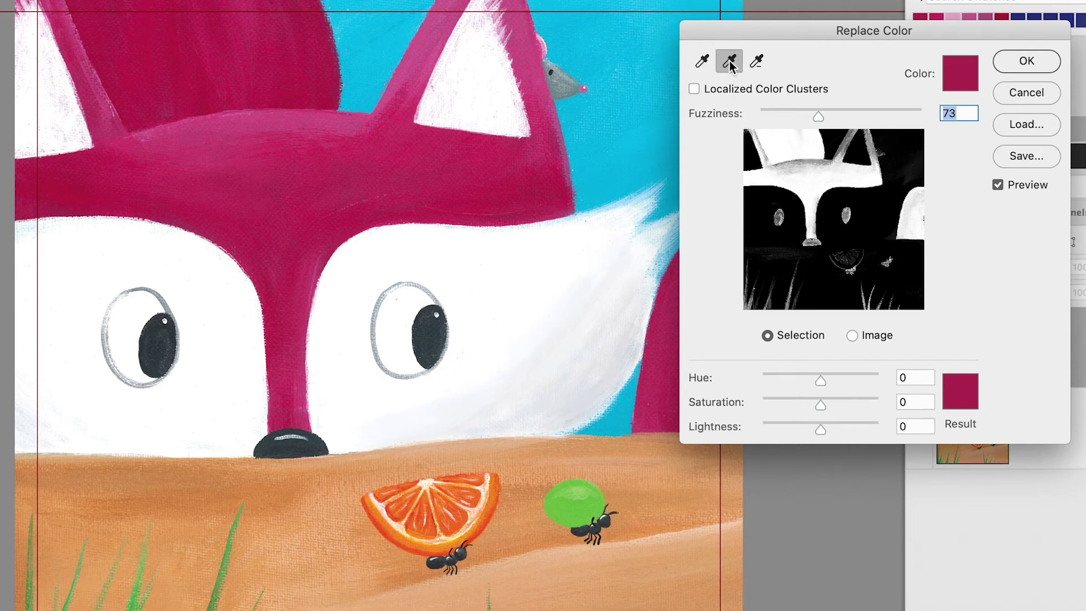
pyautogui.click(285, 118)
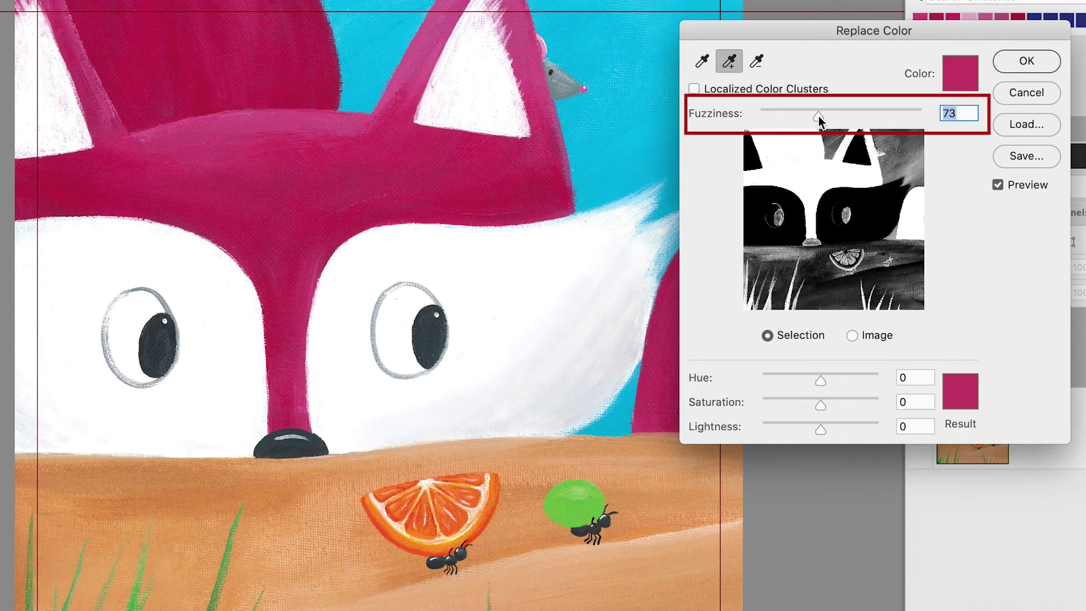
pyautogui.moveTo(819, 117)
pyautogui.mouseDown()
pyautogui.moveTo(826, 121)
pyautogui.moveTo(810, 116)
pyautogui.mouseUp()
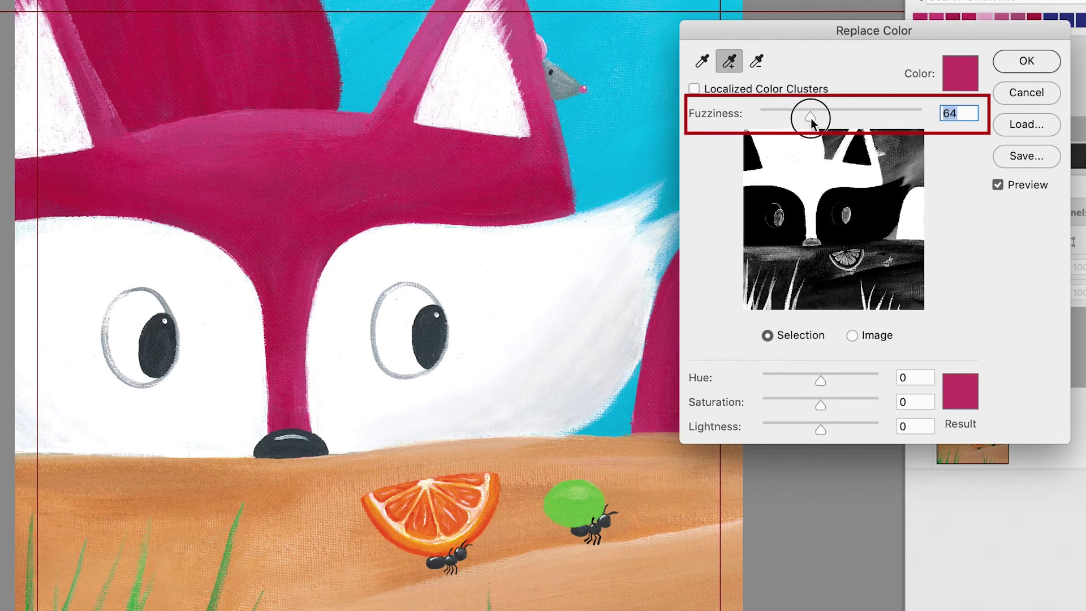
# - Set Hue to -92, add the head streaks and ear tip, then Saturation +11, Lightness +4
pyautogui.moveTo(821, 382); pyautogui.dragTo(789, 382)
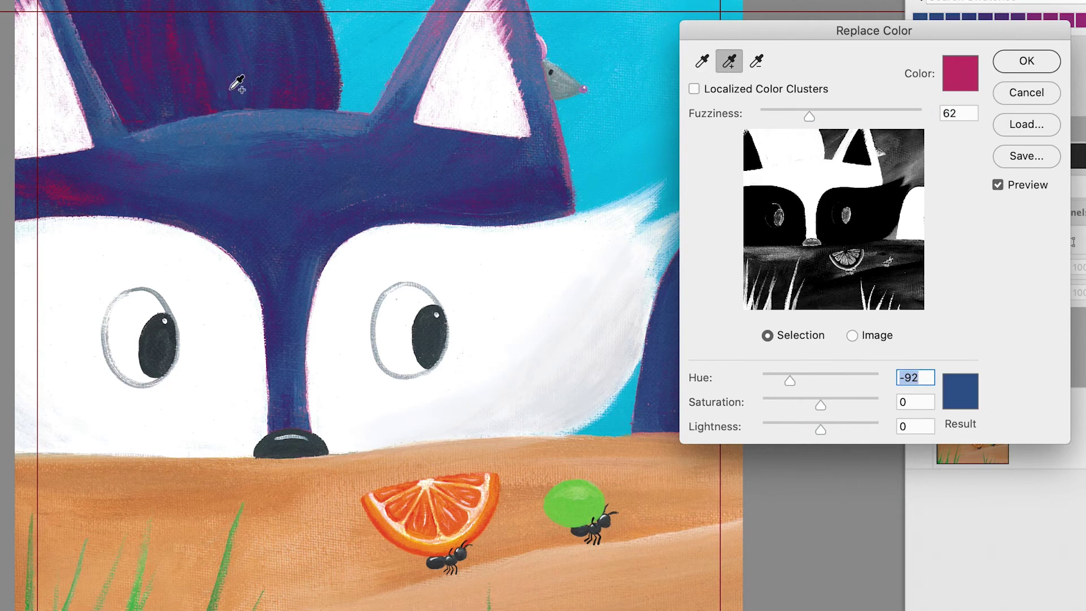
pyautogui.click(175, 46)
pyautogui.click(504, 29)
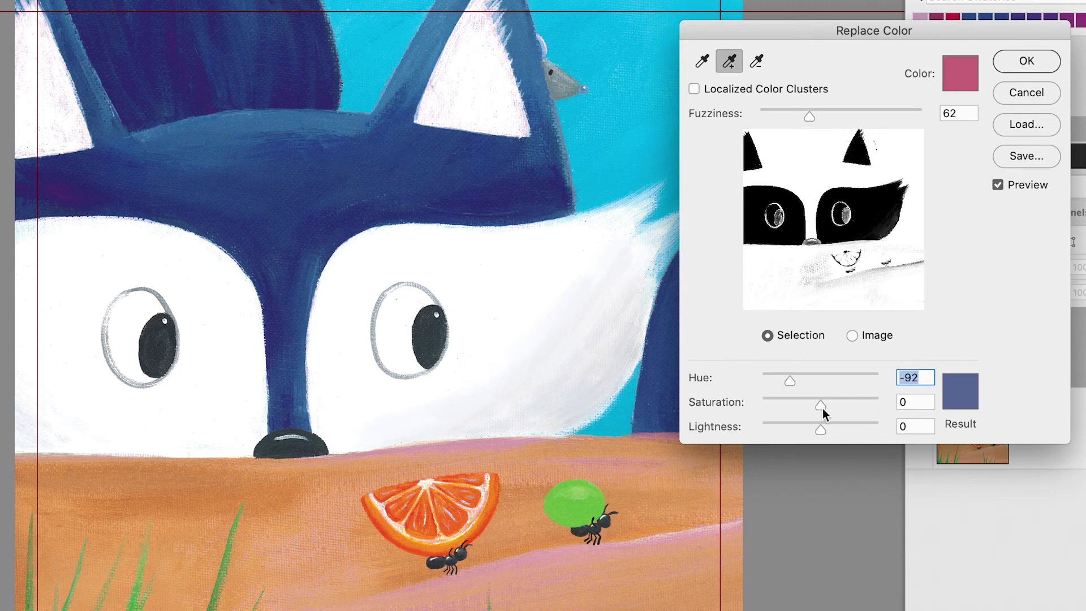
pyautogui.moveTo(823, 404)
pyautogui.mouseDown()
pyautogui.moveTo(833, 405)
pyautogui.moveTo(810, 406)
pyautogui.moveTo(830, 404)
pyautogui.mouseUp()
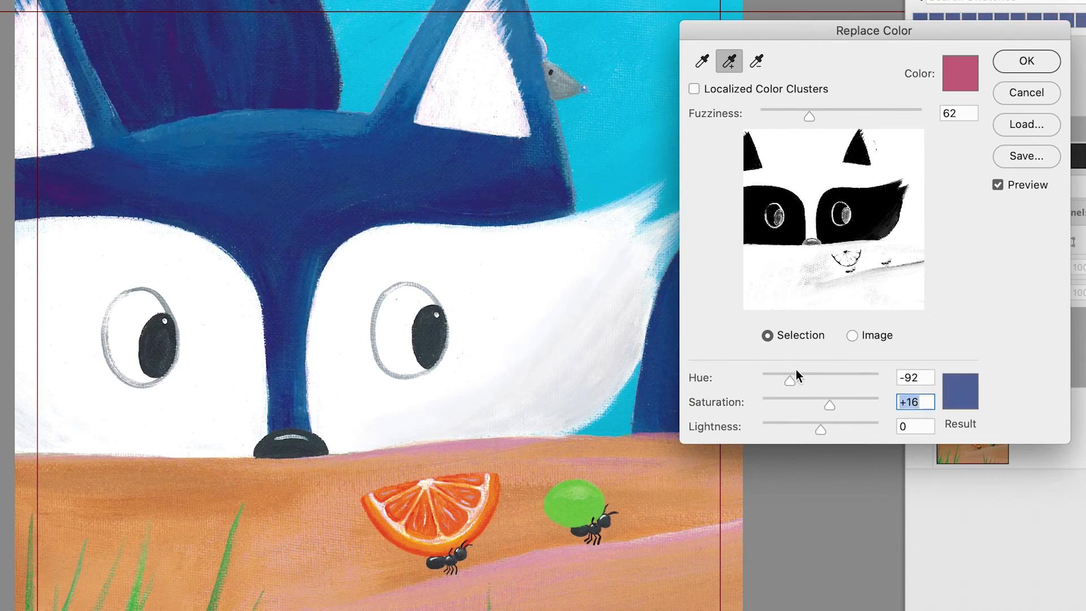
pyautogui.moveTo(830, 405); pyautogui.dragTo(822, 429)
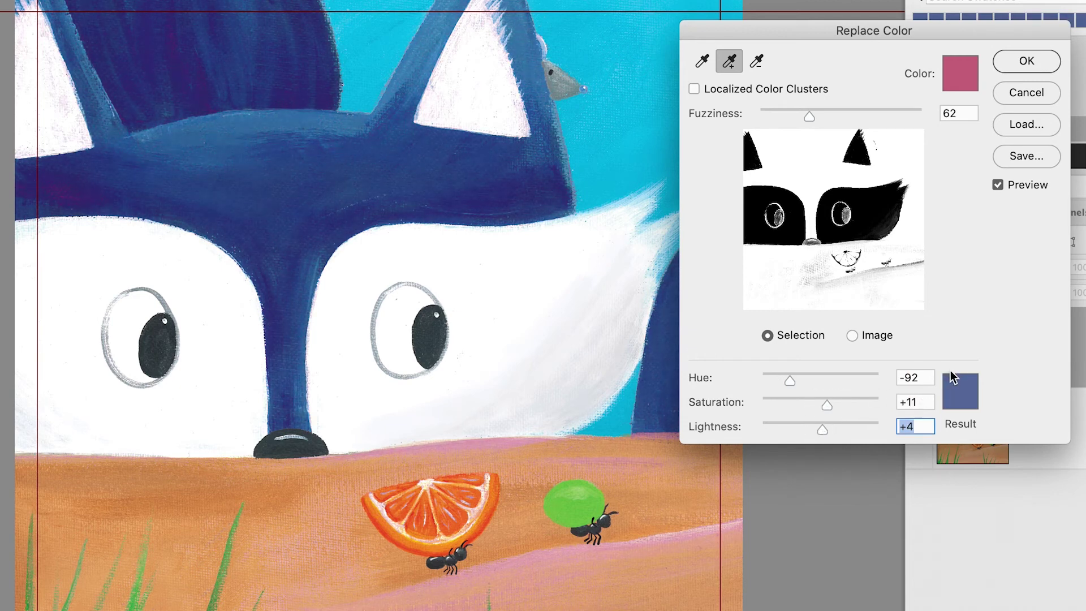
# - Pick a deep blue-teal Result colour (Hue −119, Saturation +7, Lightness −31) and apply it to Layer 1
pyautogui.click(961, 396)
pyautogui.click(945, 356)
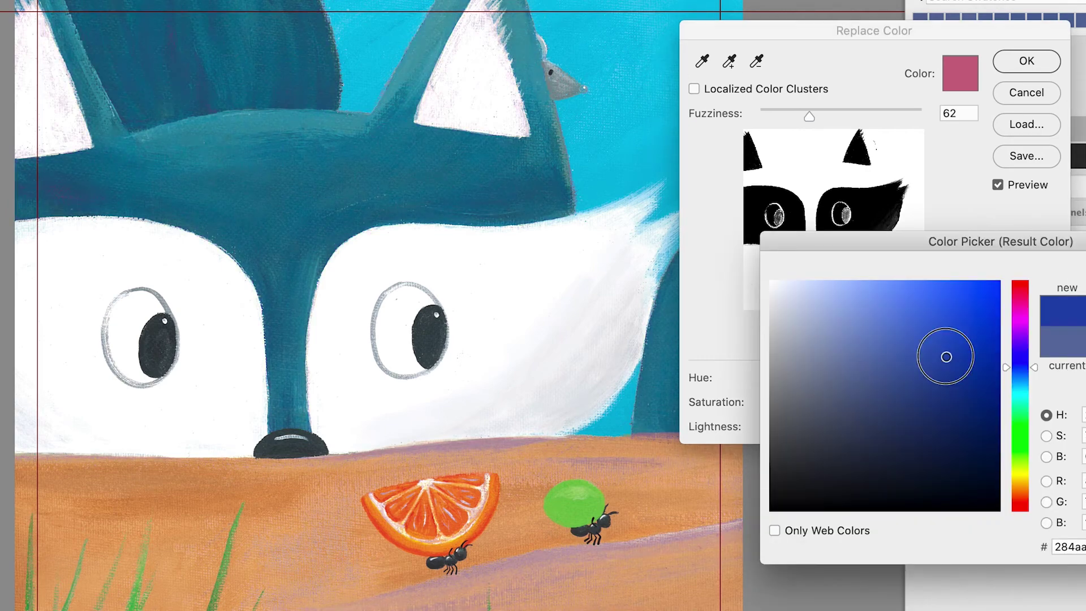
pyautogui.click(956, 400)
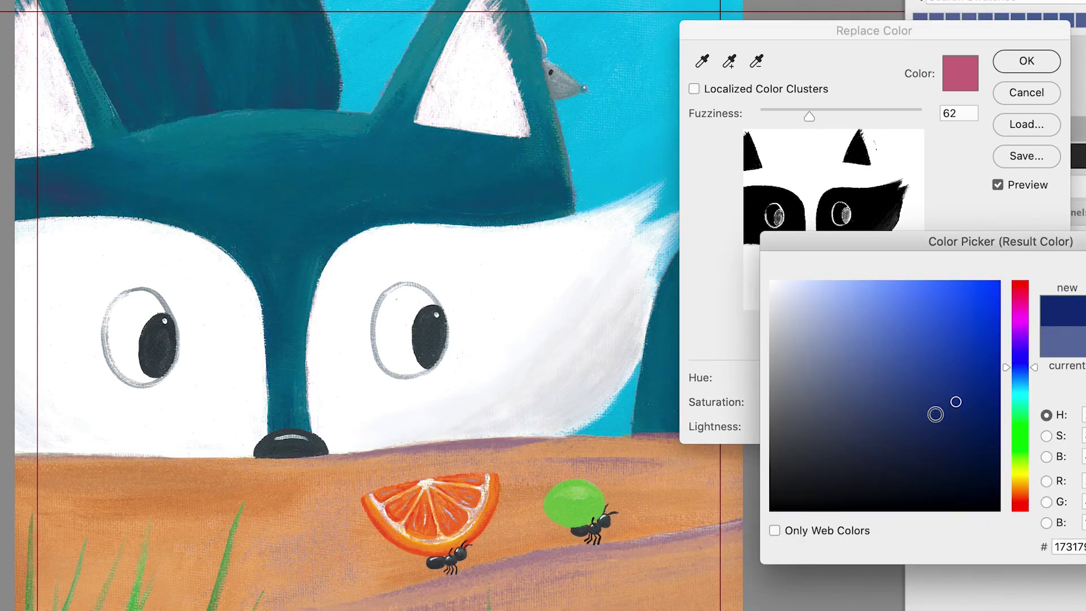
pyautogui.click(935, 414)
pyautogui.press('Return')
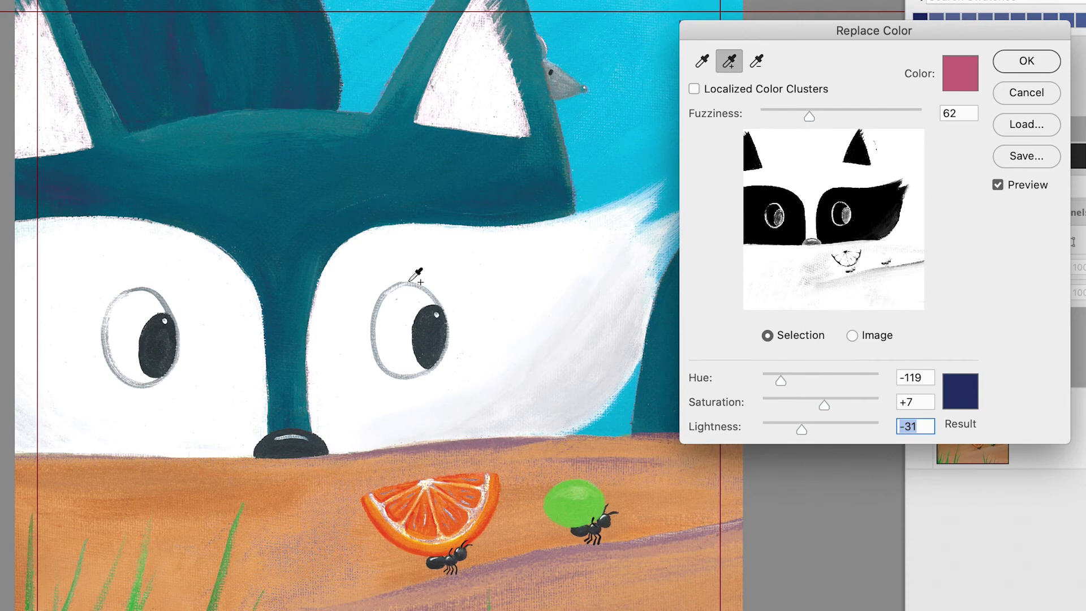
pyautogui.click(1035, 67)
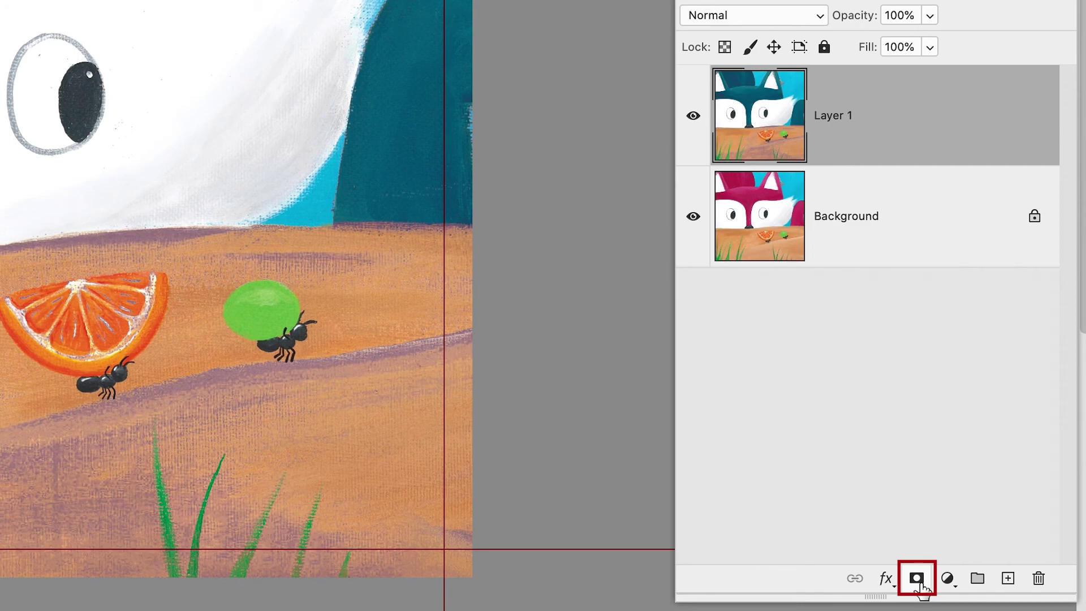
# - Add a white mask to Layer 1, choose a 134 px soft round brush, and set a black foreground
pyautogui.click(918, 579)
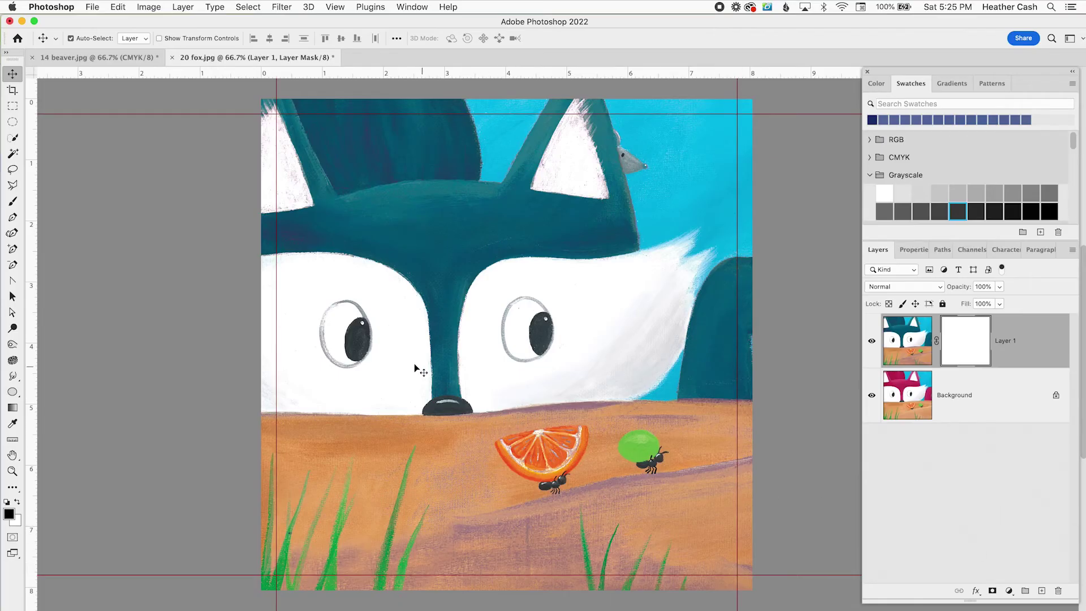
pyautogui.press('b')
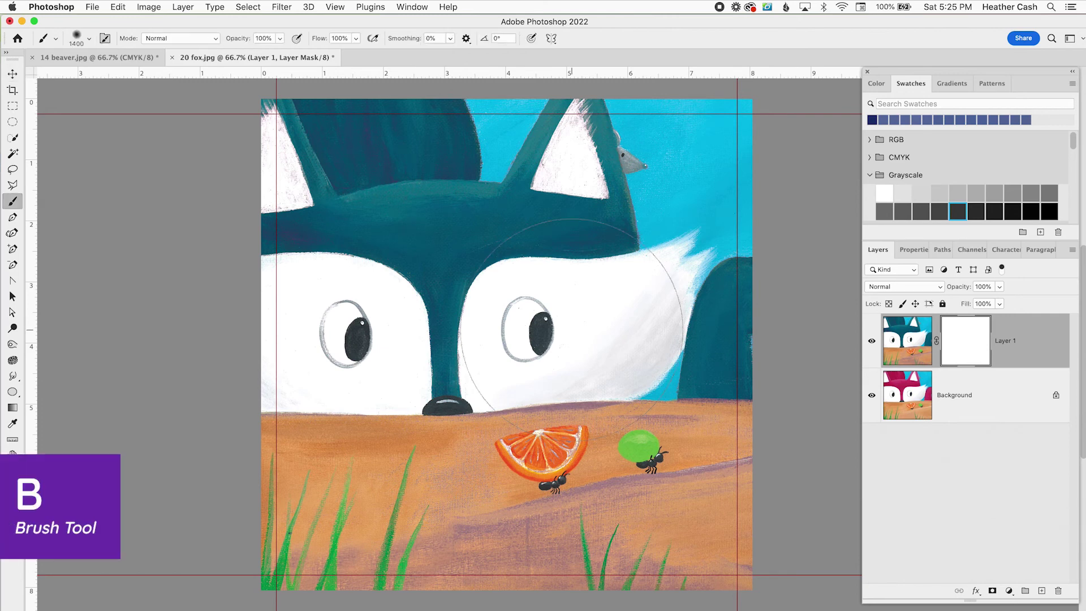
pyautogui.click(89, 39)
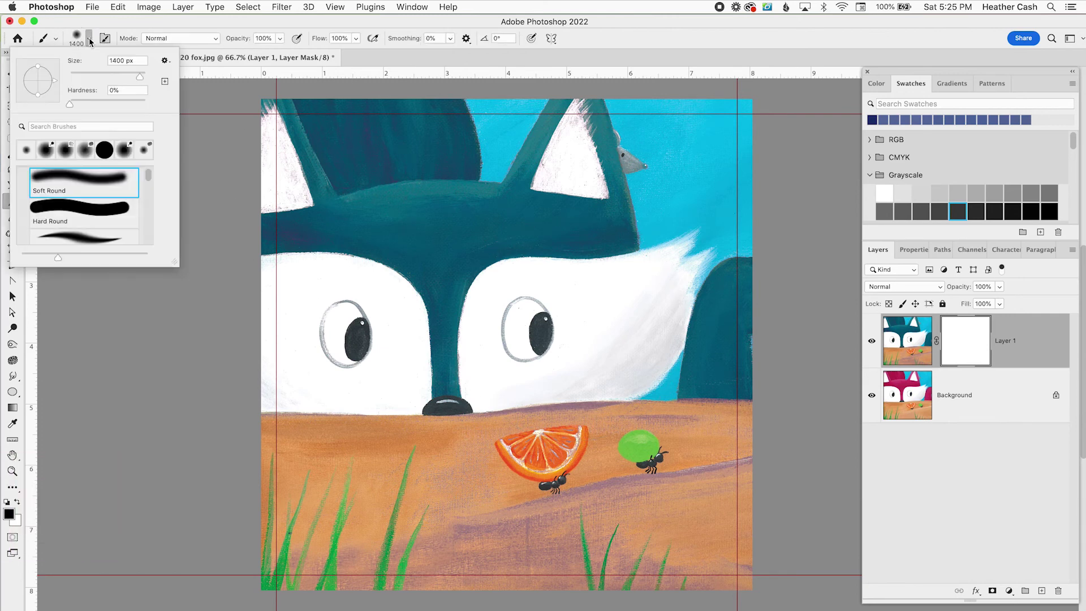
pyautogui.click(102, 73)
pyautogui.moveTo(95, 75); pyautogui.dragTo(106, 74)
pyautogui.click(523, 25)
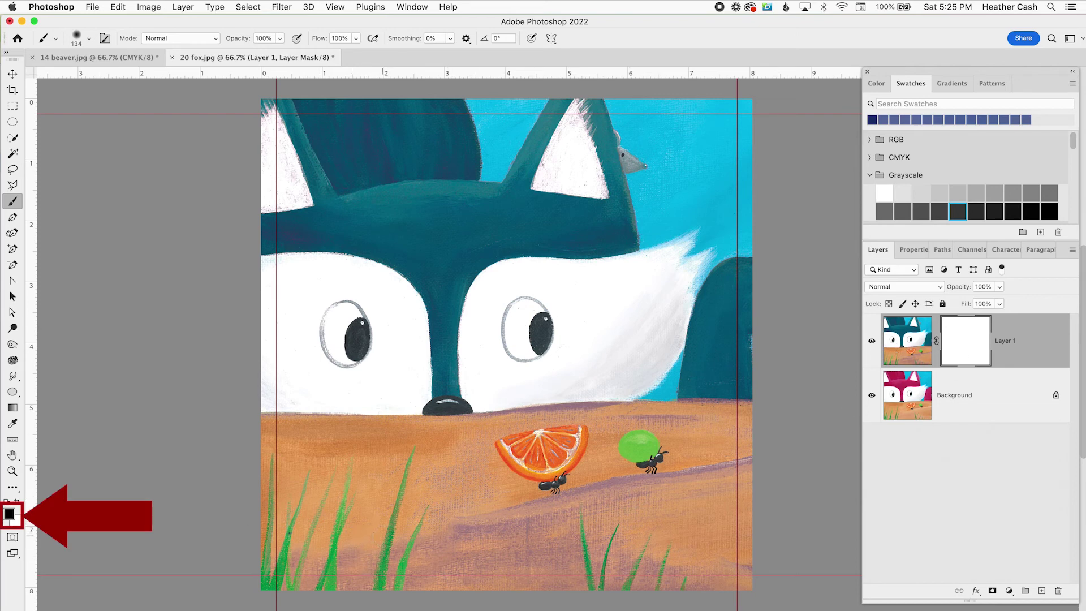
pyautogui.click(10, 514)
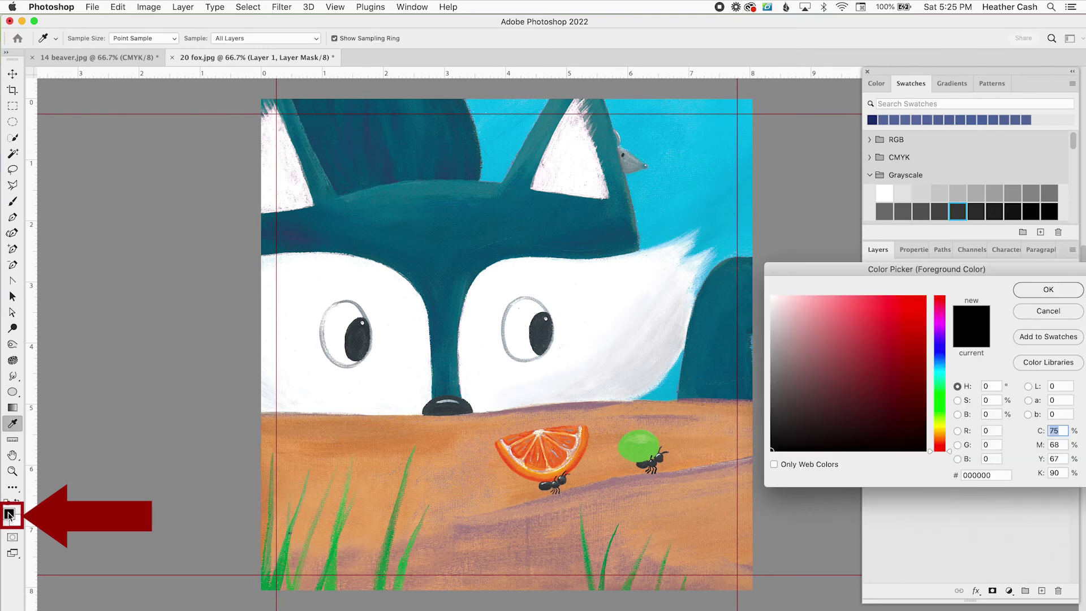
# - Paint black on Layer 1's mask over the purple-streaked ground with a 500 px brush
pyautogui.click(1040, 290)
pyautogui.press('b')
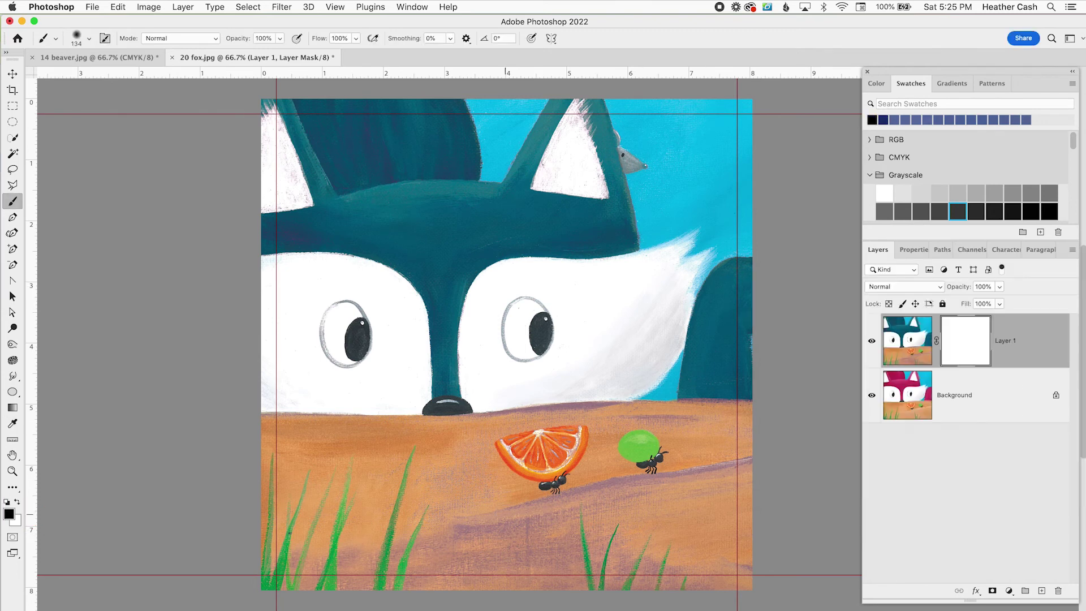
pyautogui.moveTo(683, 467)
pyautogui.mouseDown()
pyautogui.moveTo(695, 521)
pyautogui.moveTo(396, 557)
pyautogui.moveTo(504, 538)
pyautogui.moveTo(763, 564)
pyautogui.moveTo(417, 487)
pyautogui.moveTo(537, 520)
pyautogui.mouseUp()
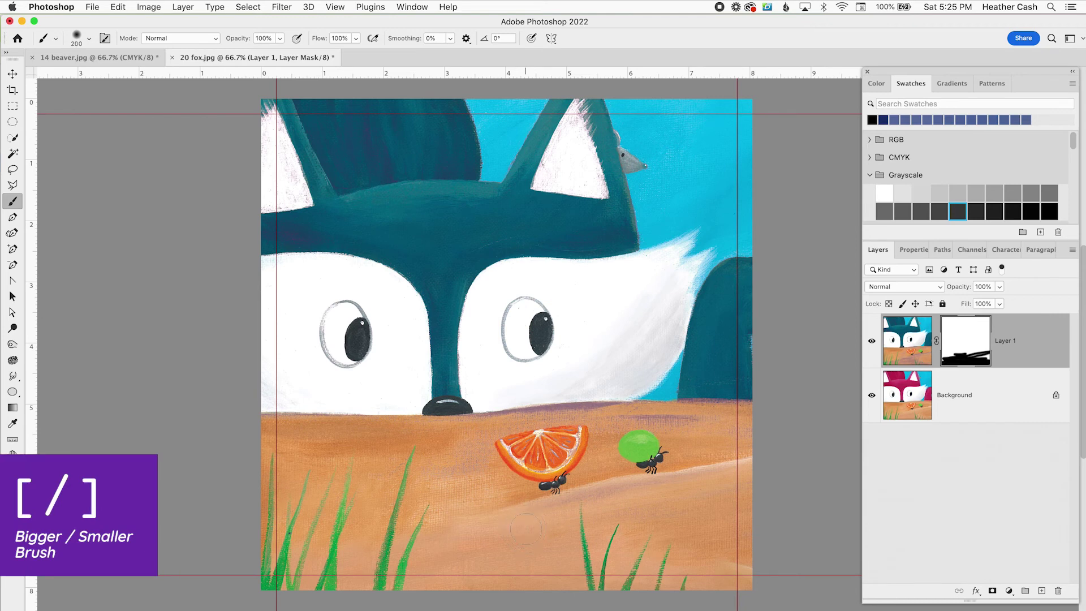
pyautogui.press(']')
pyautogui.press(']')
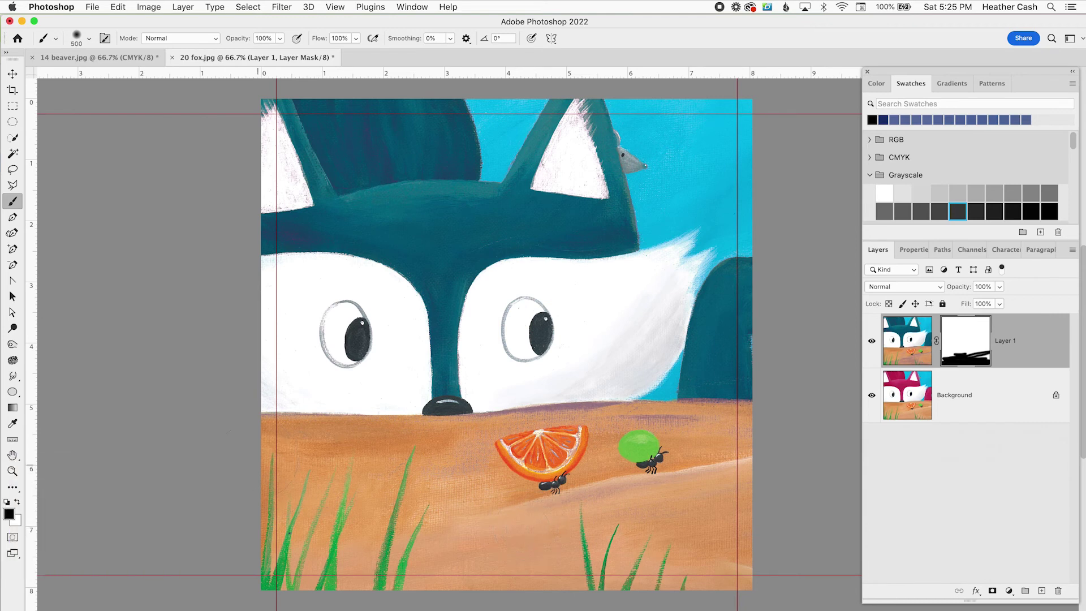
pyautogui.moveTo(368, 362); pyautogui.dragTo(357, 390)
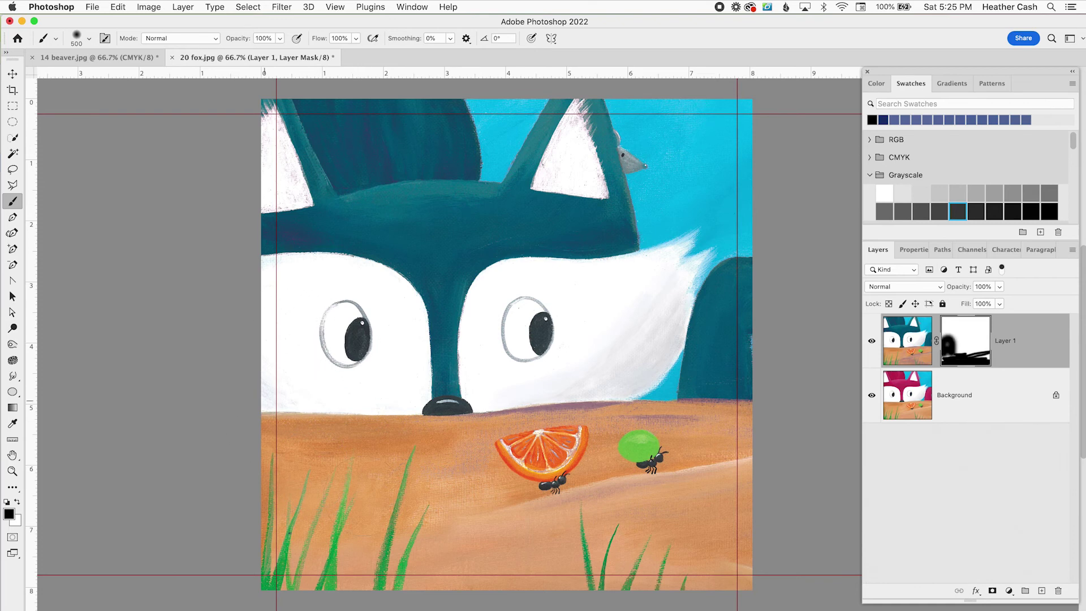
pyautogui.moveTo(557, 416)
pyautogui.mouseDown()
pyautogui.moveTo(533, 406)
pyautogui.moveTo(517, 421)
pyautogui.mouseUp()
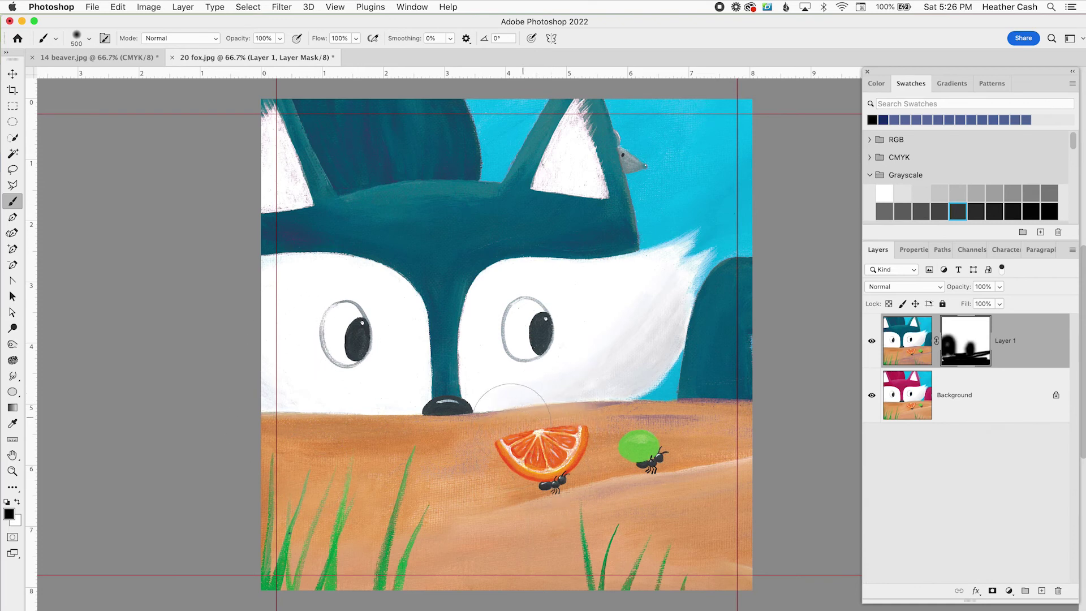
pyautogui.moveTo(568, 367); pyautogui.dragTo(444, 477)
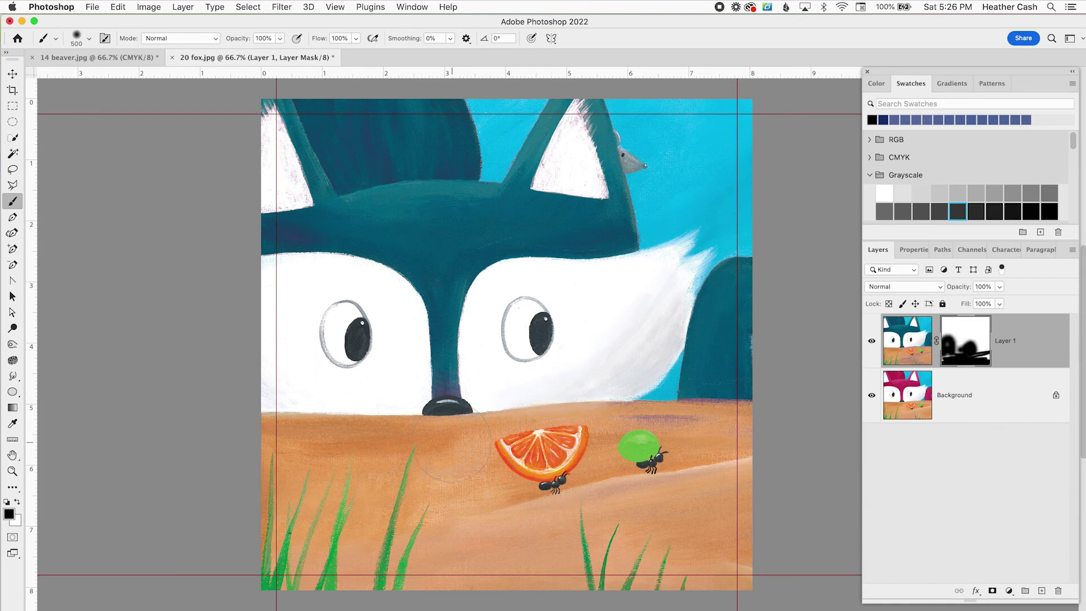
# - With a 100 px brush, mask the remaining purple smudges, then paint white to restore teal fur
pyautogui.press('[')
pyautogui.press('[')
pyautogui.press('[')
pyautogui.press('[')
pyautogui.moveTo(625, 424); pyautogui.dragTo(707, 437)
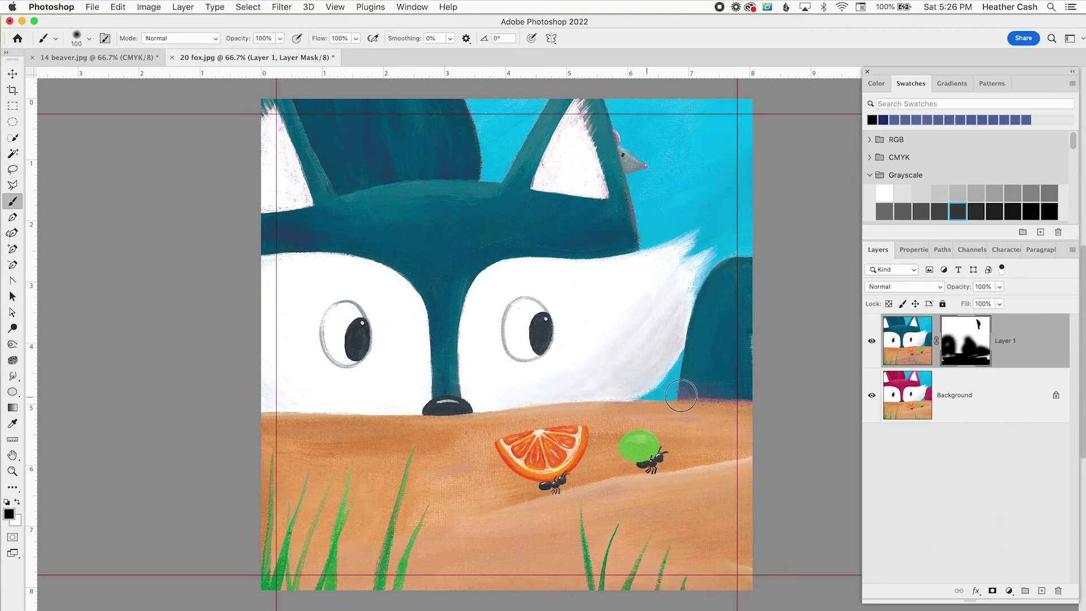
pyautogui.moveTo(684, 393); pyautogui.dragTo(752, 399)
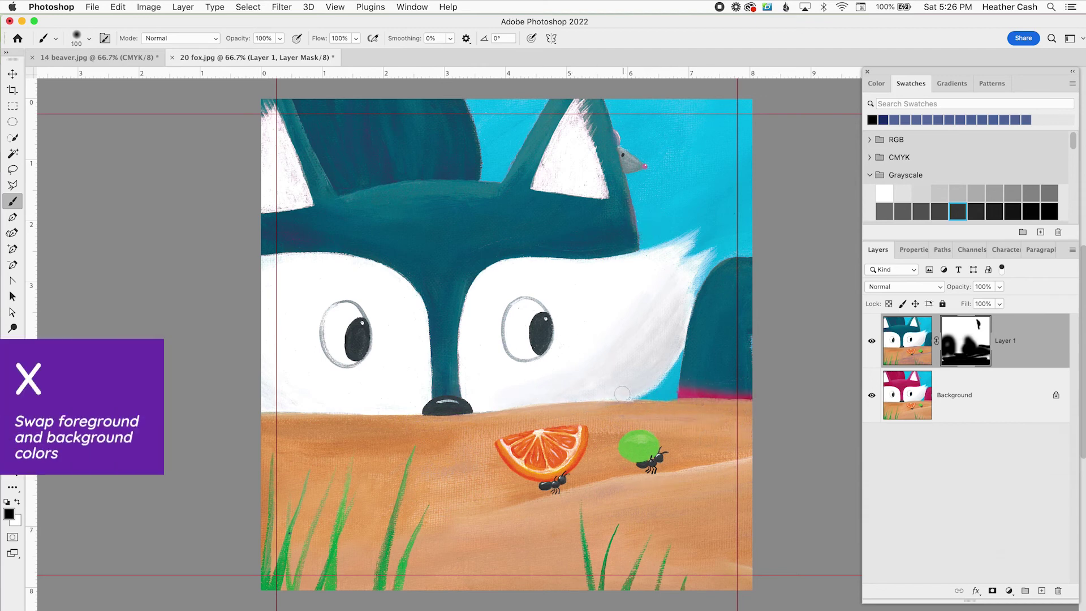
pyautogui.press('x')
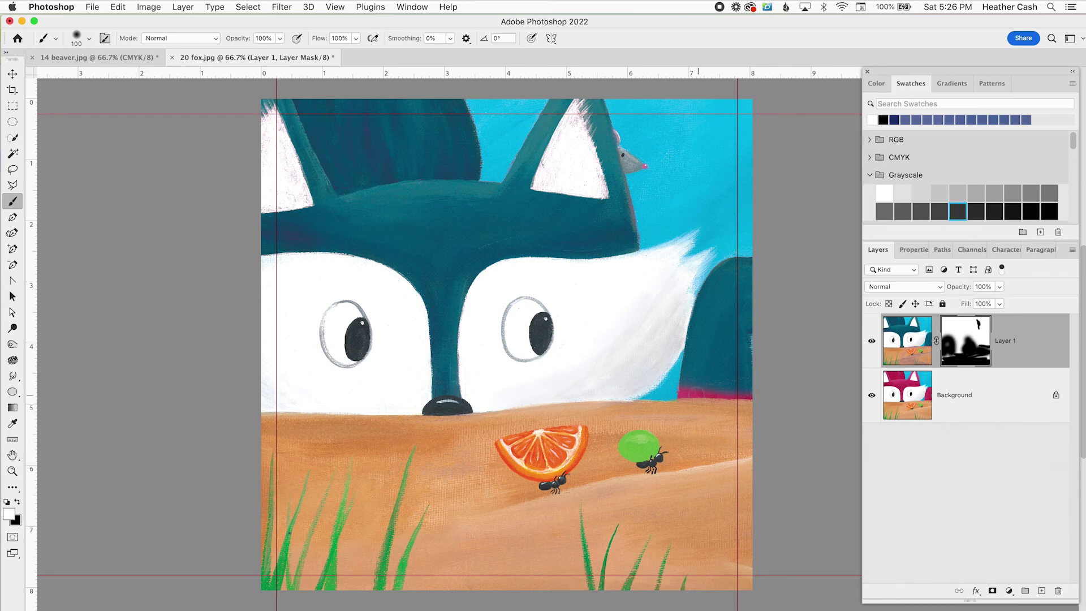
pyautogui.moveTo(670, 393)
pyautogui.mouseDown()
pyautogui.moveTo(744, 388)
pyautogui.moveTo(707, 394)
pyautogui.moveTo(683, 382)
pyautogui.moveTo(732, 389)
pyautogui.mouseUp()
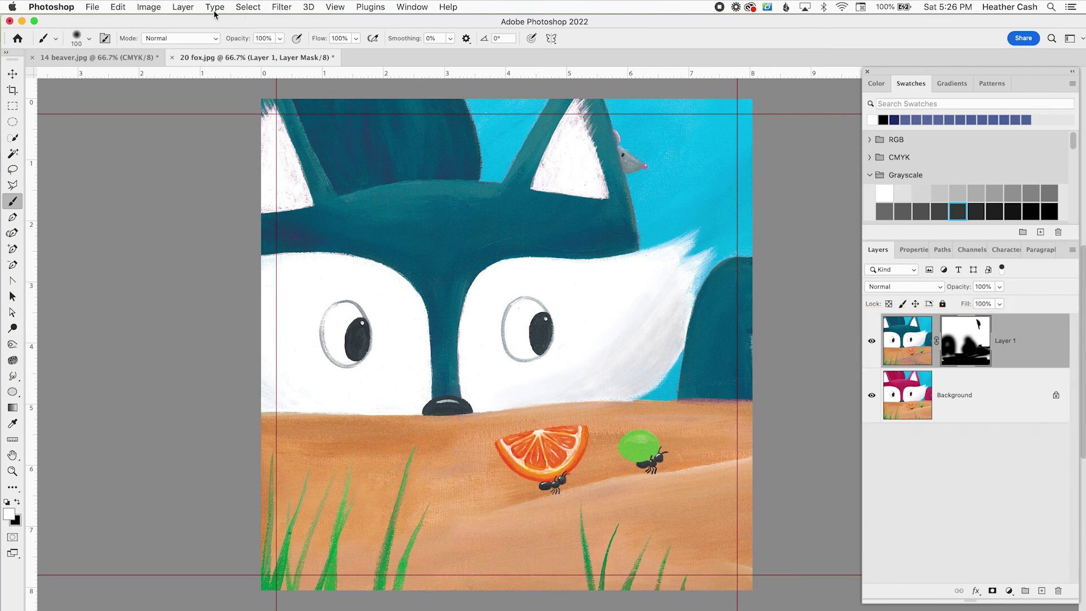
# - Merge Visible to flatten the recoloured layer and its mask into the Background layer
pyautogui.click(182, 8)
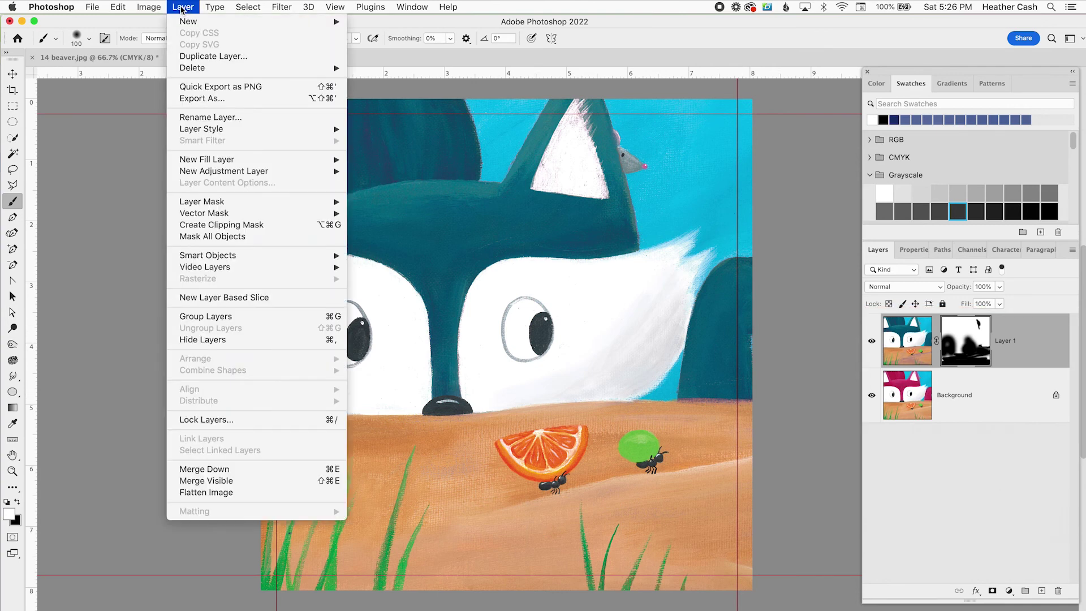
pyautogui.click(249, 481)
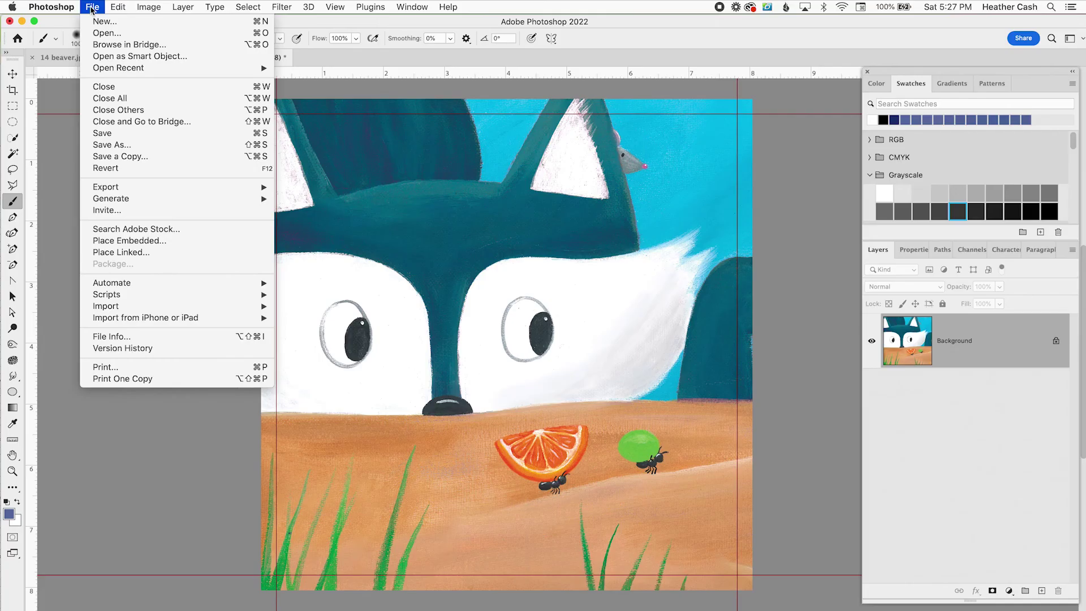
# - Set up a new 9.25 x 7.25 in, 300 ppi Custom document with Artboards enabled
pyautogui.click(95, 22)
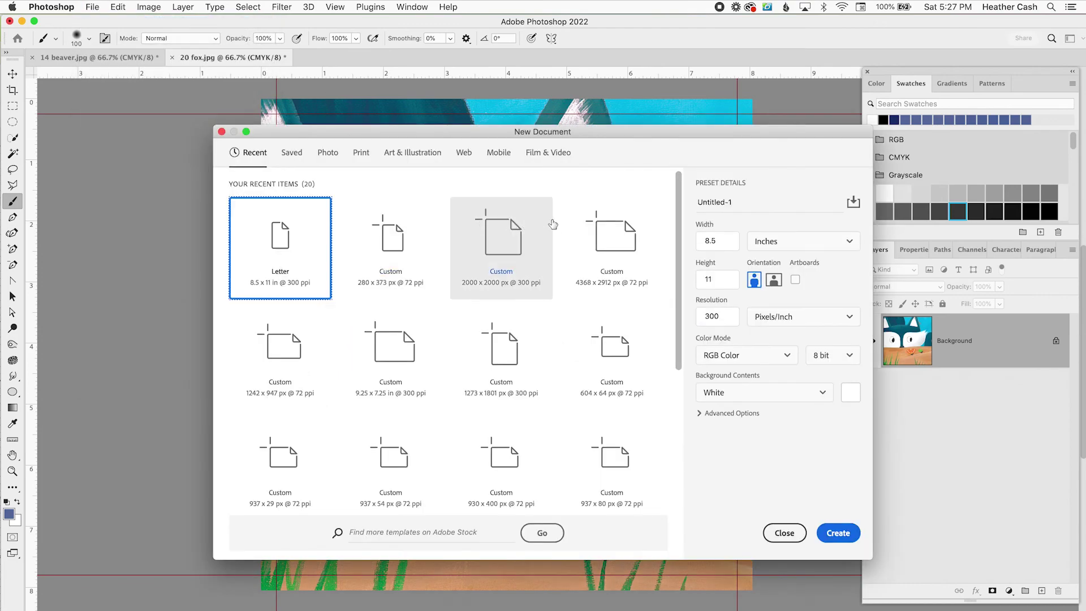
pyautogui.click(399, 356)
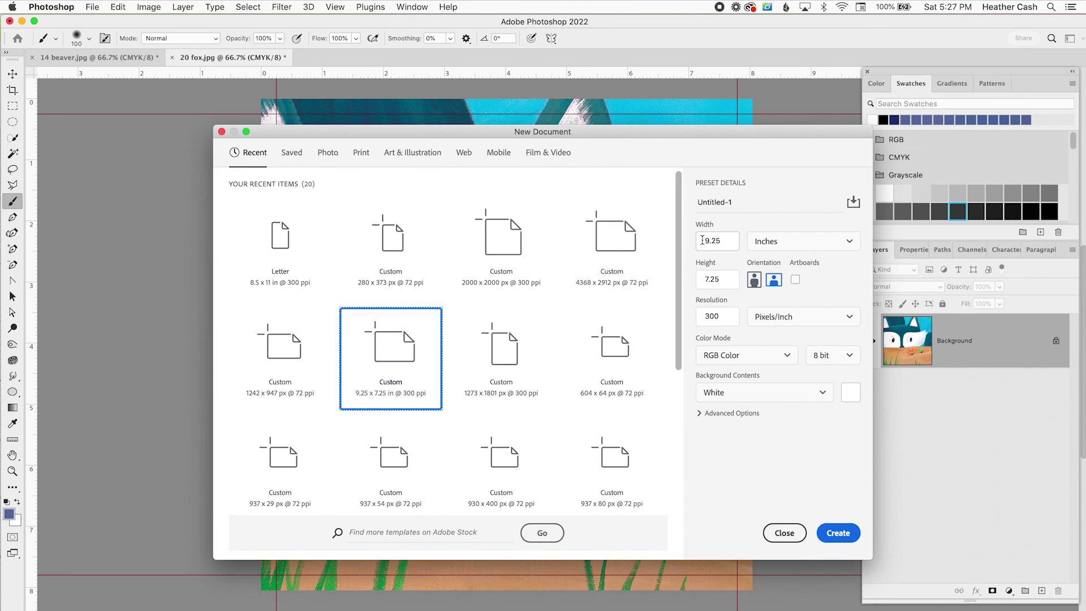
pyautogui.click(795, 281)
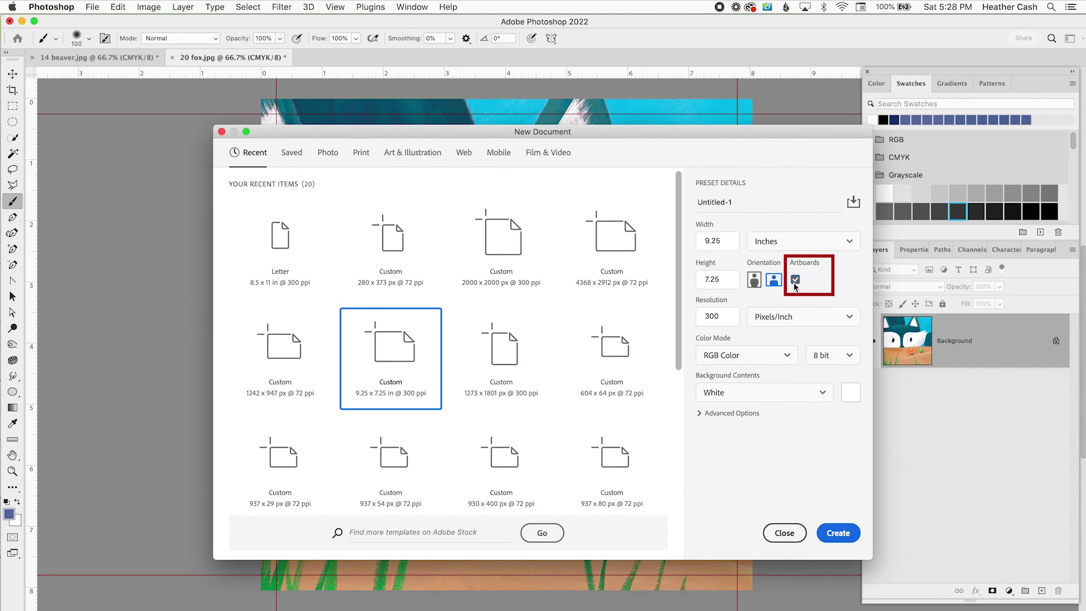
# - Create the artboard document, then add Artboard 2 and Artboard 3 to the right of Artboard 1
pyautogui.click(838, 533)
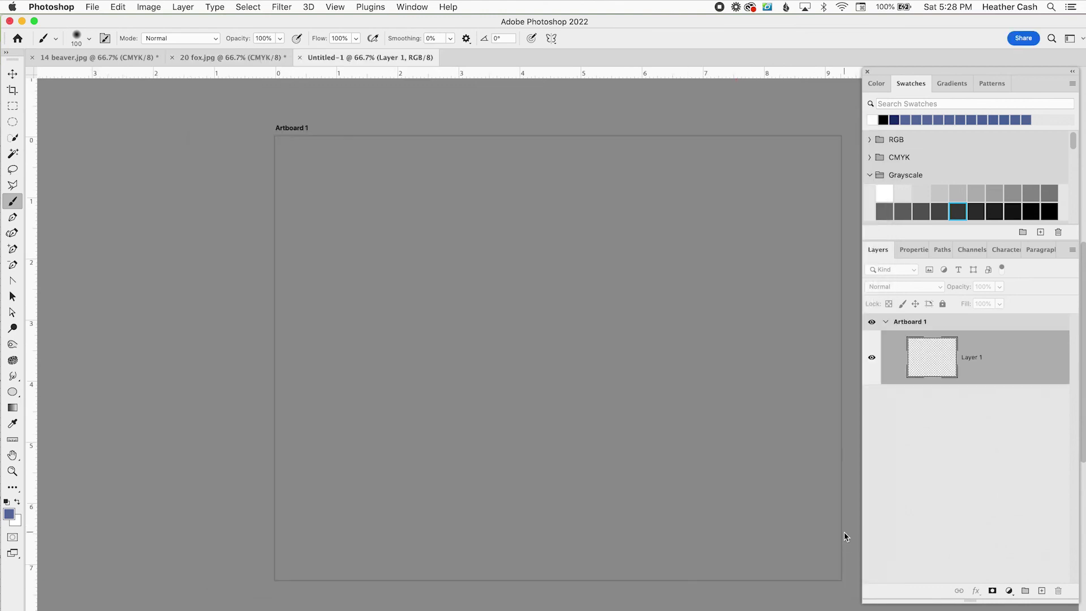
pyautogui.press('super+minus')
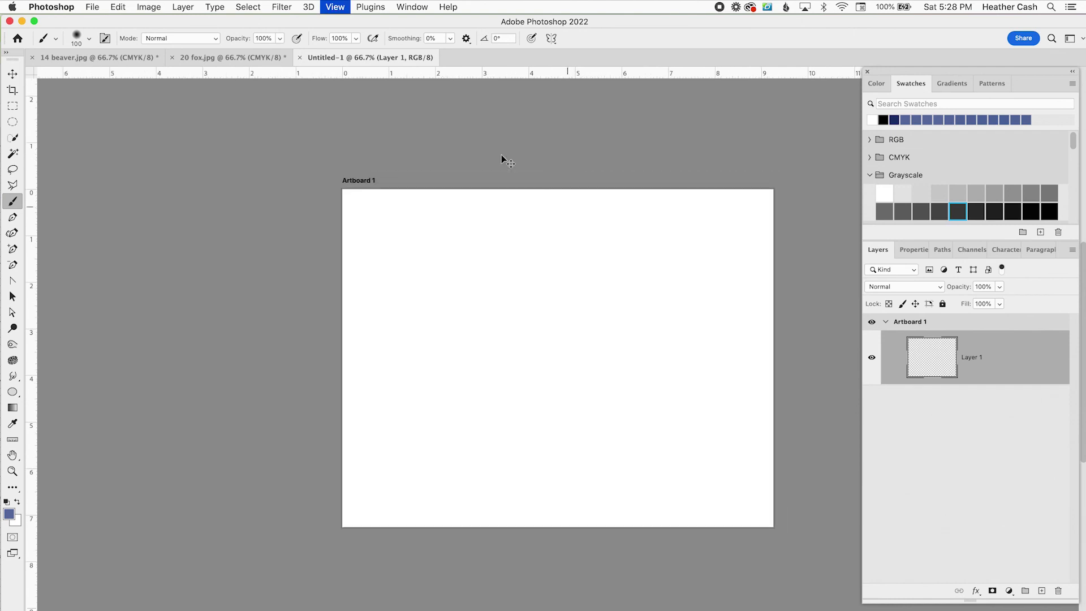
pyautogui.press('super+minus')
pyautogui.press('v')
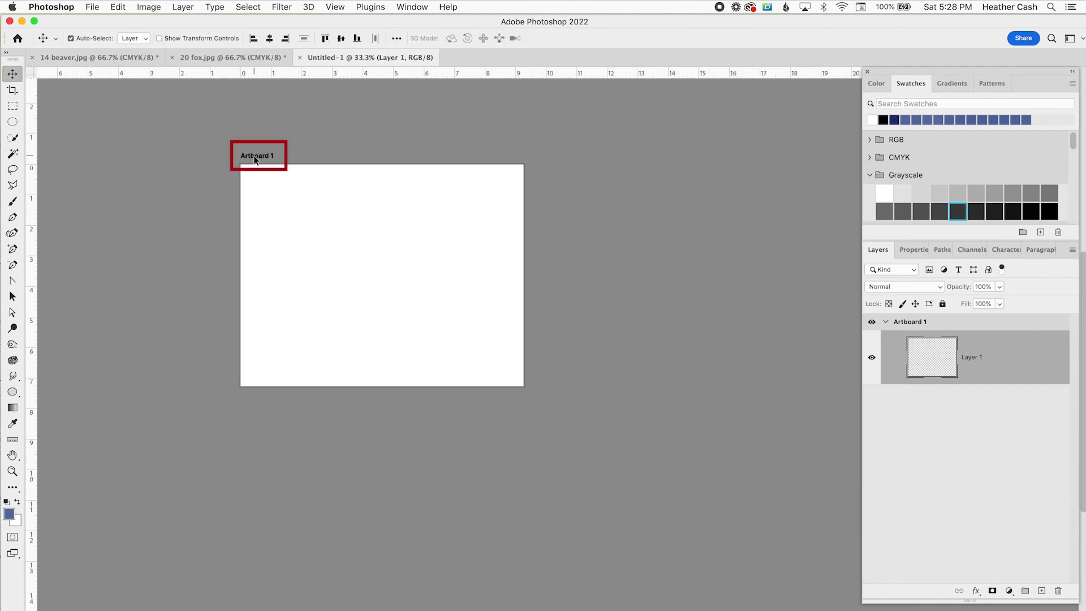
pyautogui.click(255, 160)
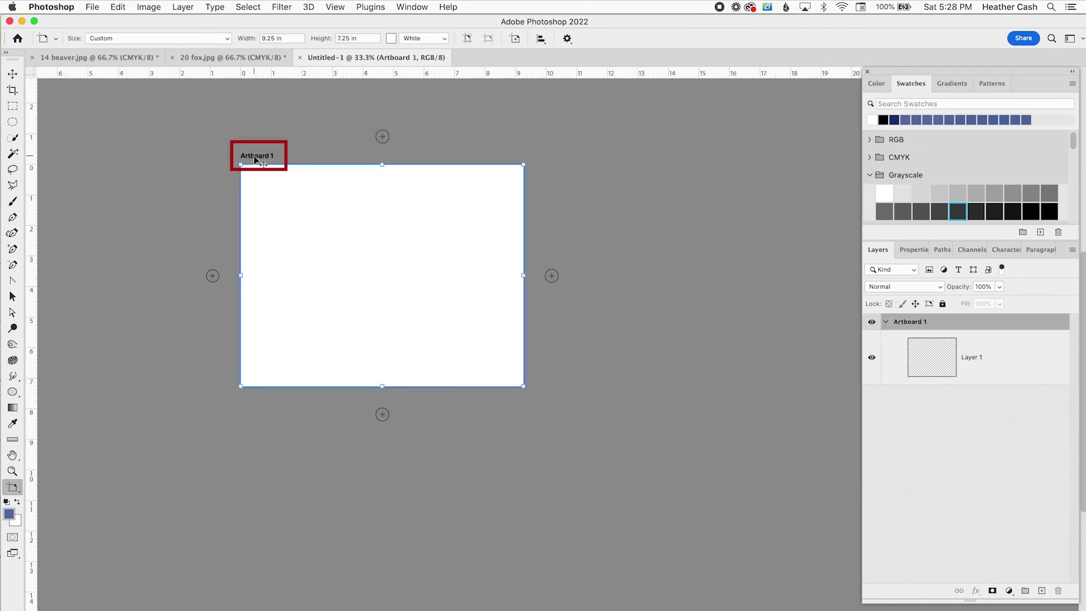
pyautogui.click(552, 276)
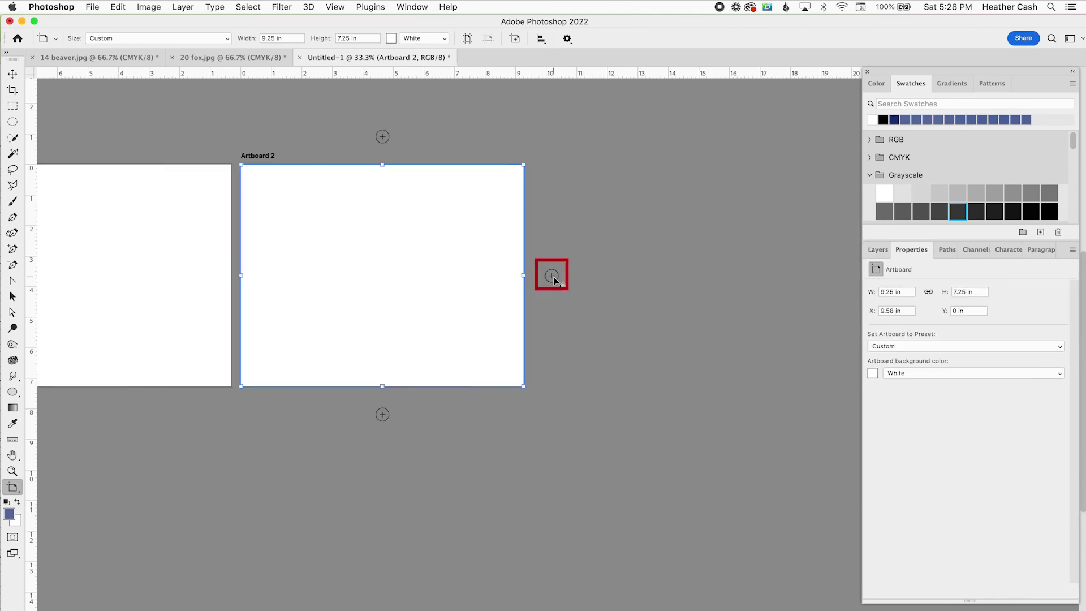
pyautogui.click(552, 276)
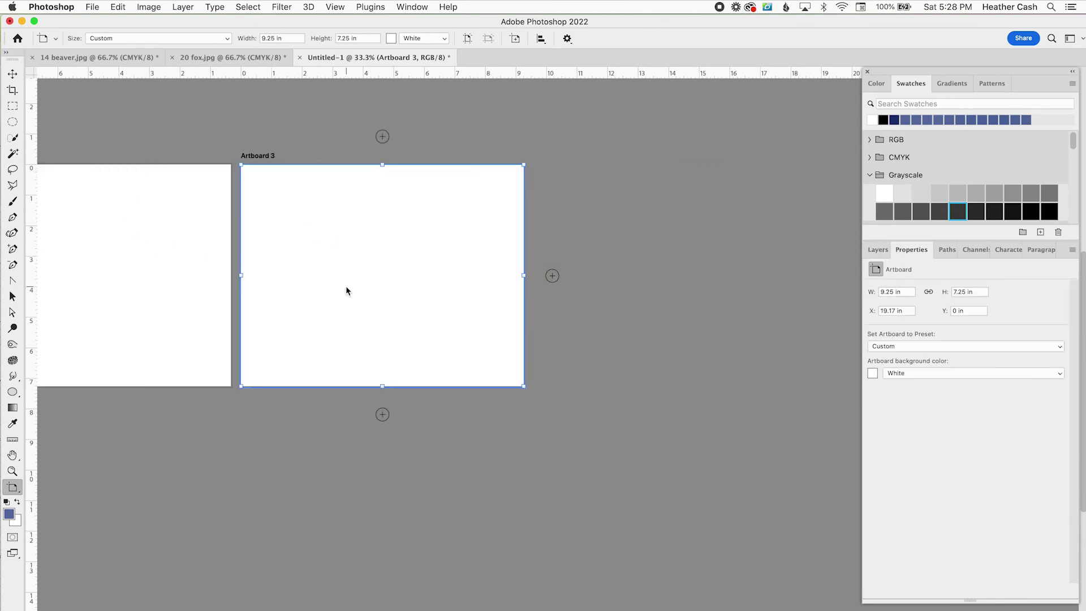
pyautogui.moveTo(303, 286); pyautogui.dragTo(522, 276)
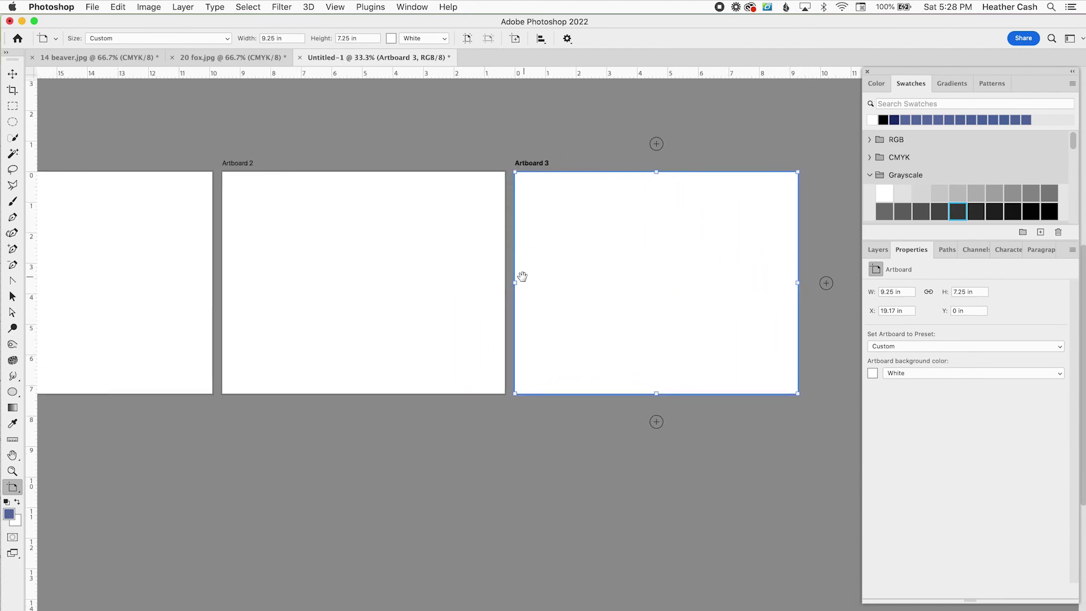
pyautogui.press('super+minus')
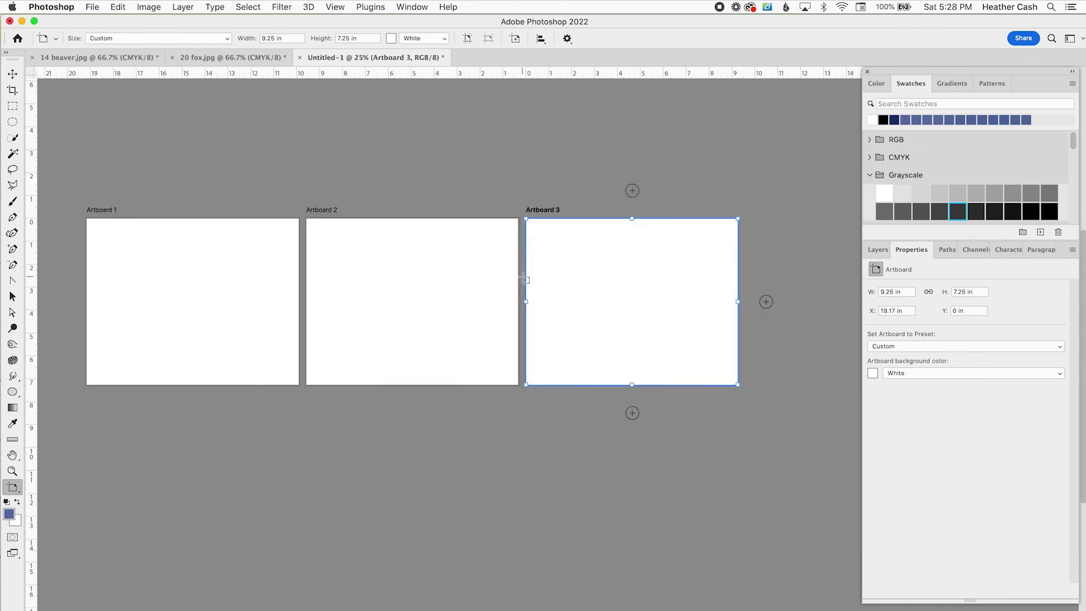